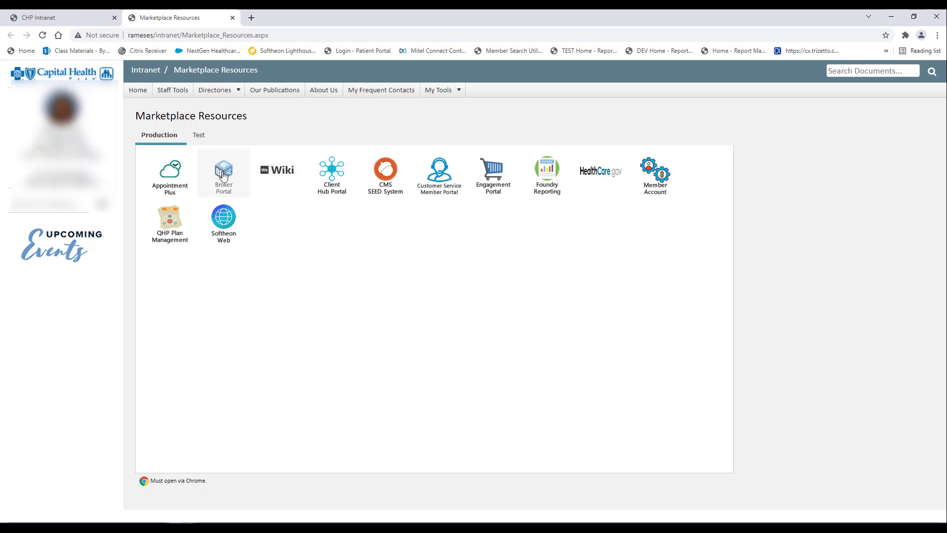
Open the Broker Portal's Create a New Account form and enter the picture verification code
{"action": "left_click", "coordinate": [223, 174]}
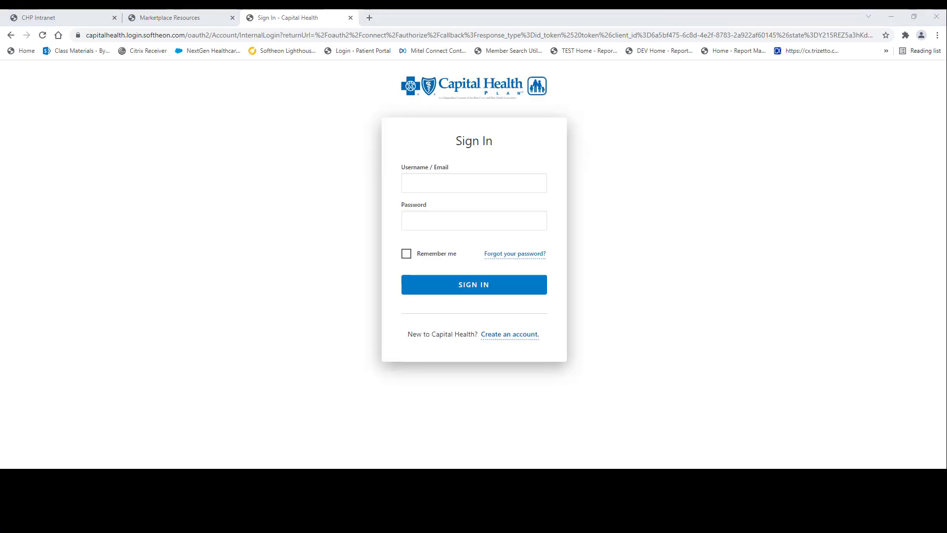
{"action": "left_click", "coordinate": [508, 339]}
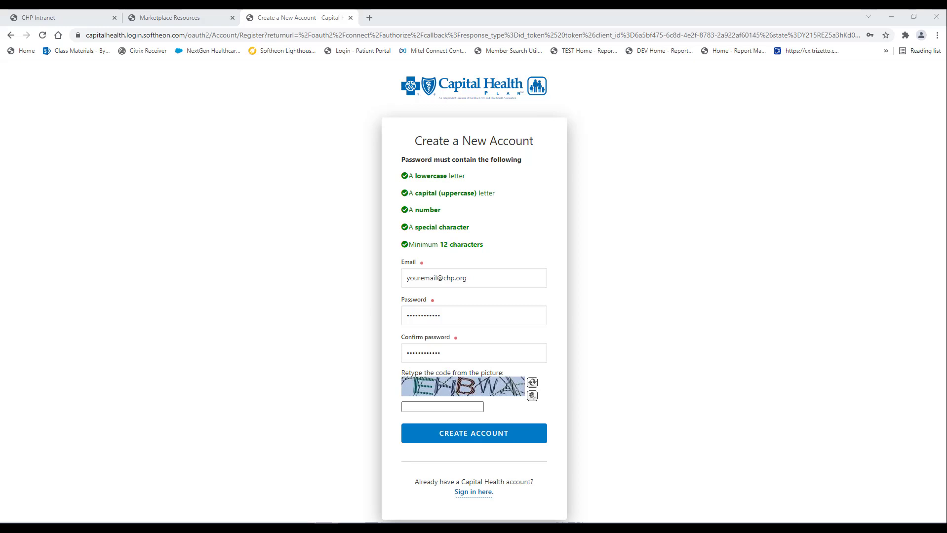
{"action": "left_click", "coordinate": [414, 407]}
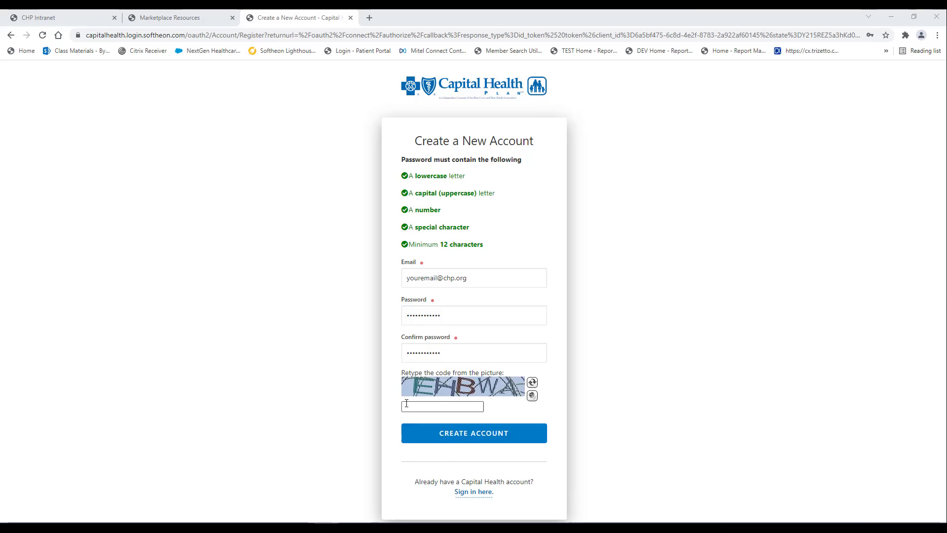
{"action": "type", "text": "EH"}
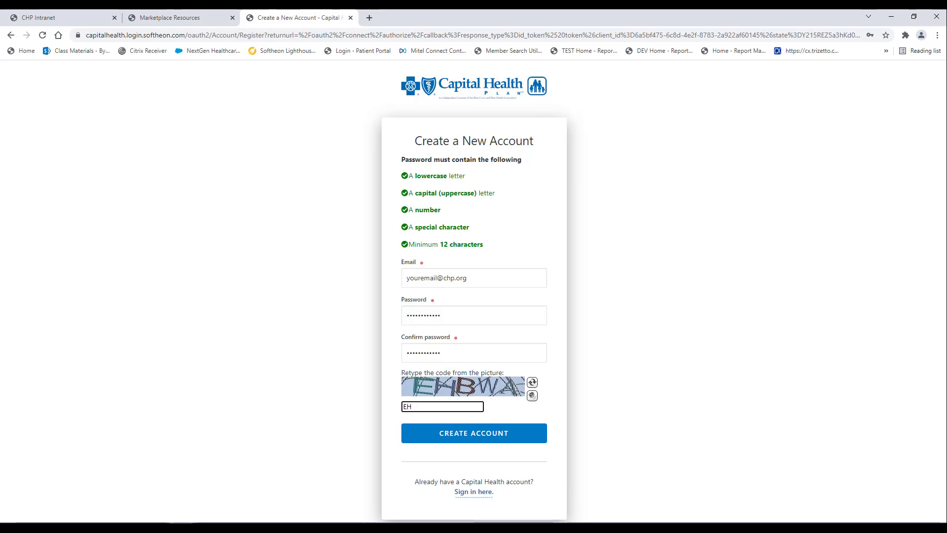
{"action": "type", "text": "BWA"}
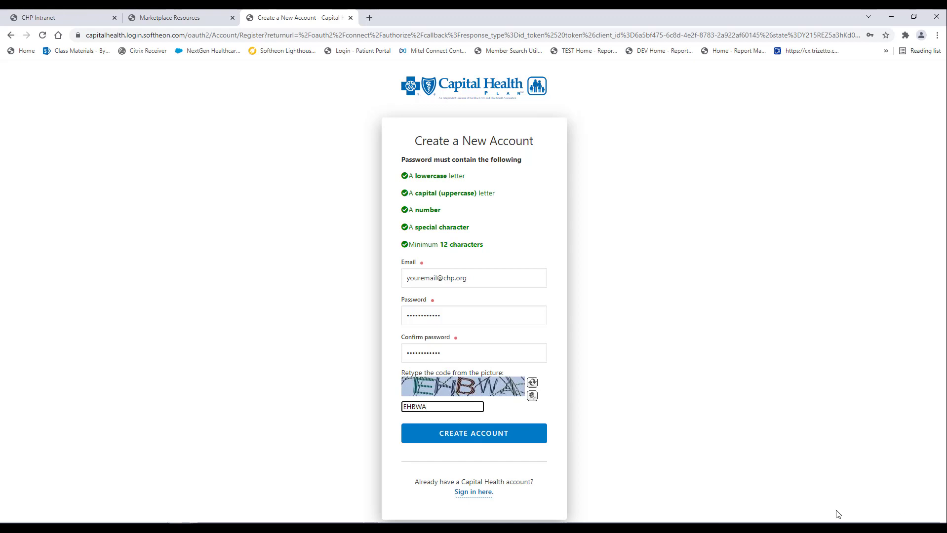
Submit the account registration and land on the quote's Get Started zip code step
{"action": "left_click", "coordinate": [498, 439]}
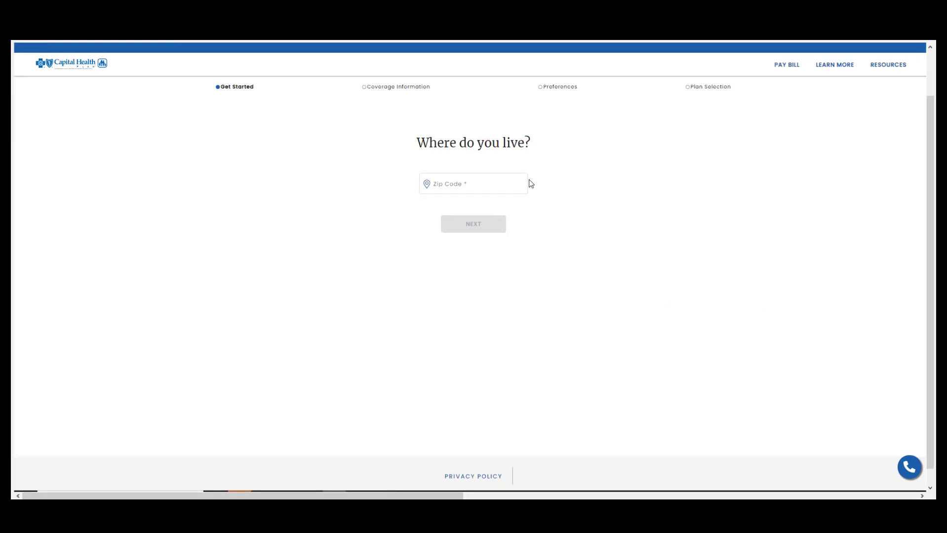
Enter zip code 32308 for the quote
{"action": "left_click", "coordinate": [520, 183]}
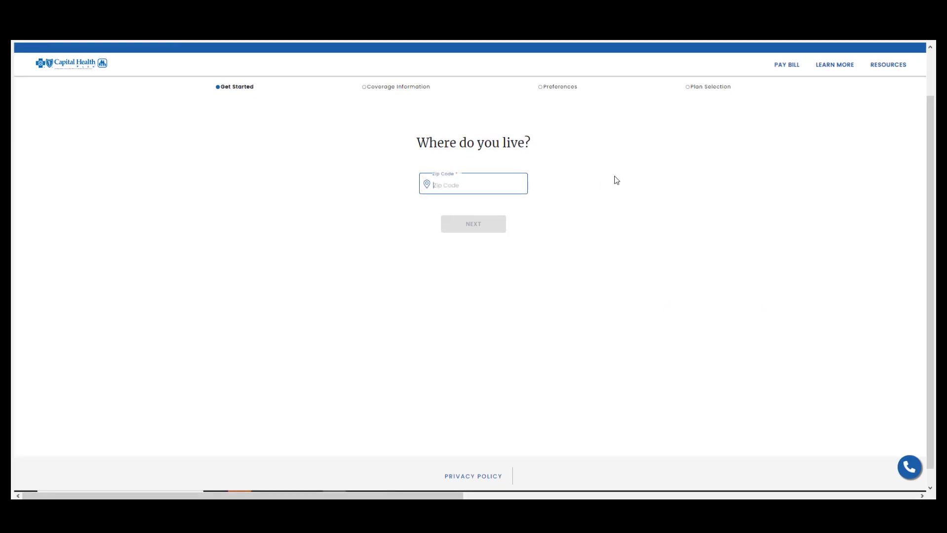
{"action": "type", "text": "32308"}
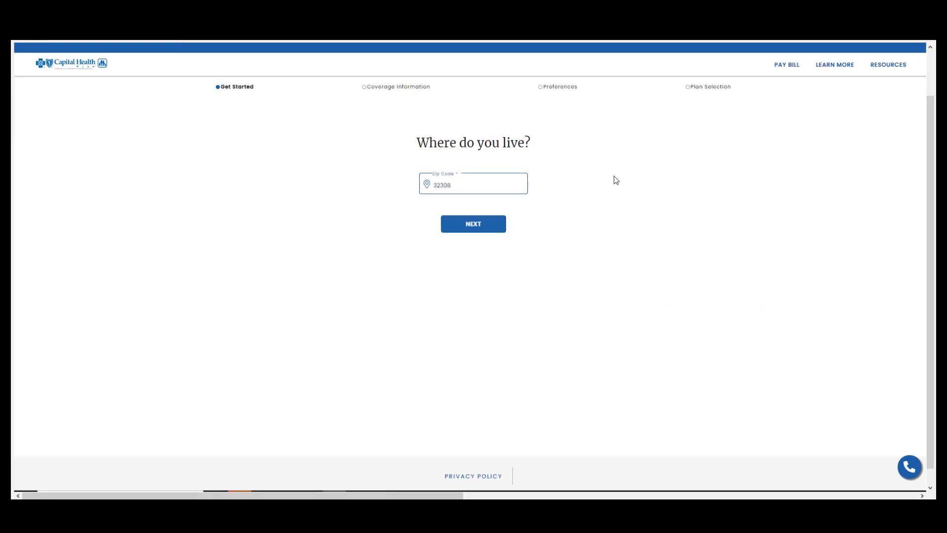
{"action": "left_click", "coordinate": [482, 226]}
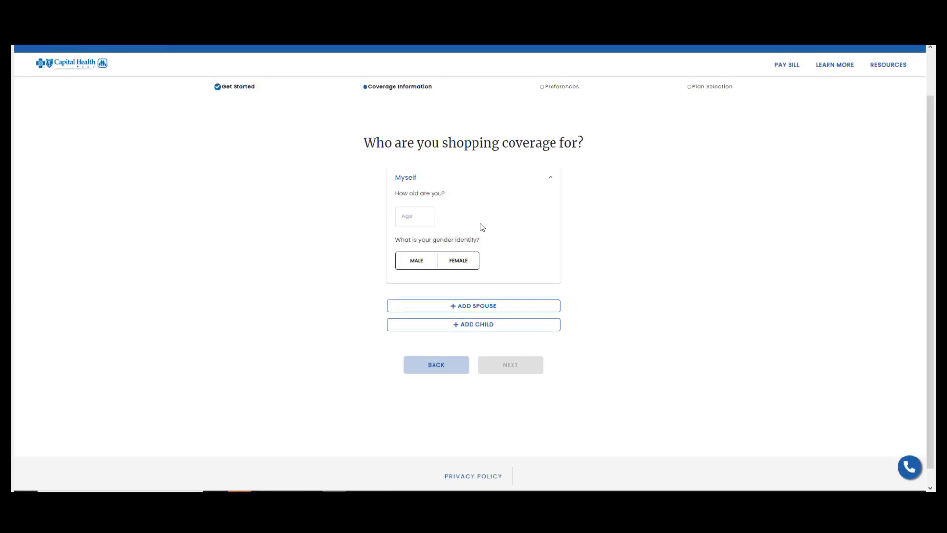
Set the applicant as age 28, non-tobacco user, male, and continue
{"action": "left_click", "coordinate": [418, 216]}
{"action": "type", "text": "28"}
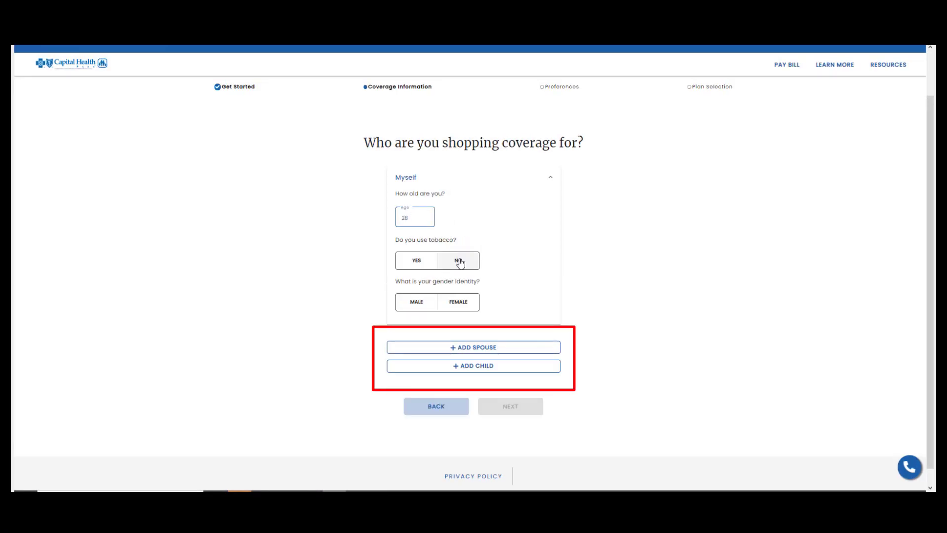
{"action": "left_click", "coordinate": [460, 260]}
{"action": "left_click", "coordinate": [420, 306]}
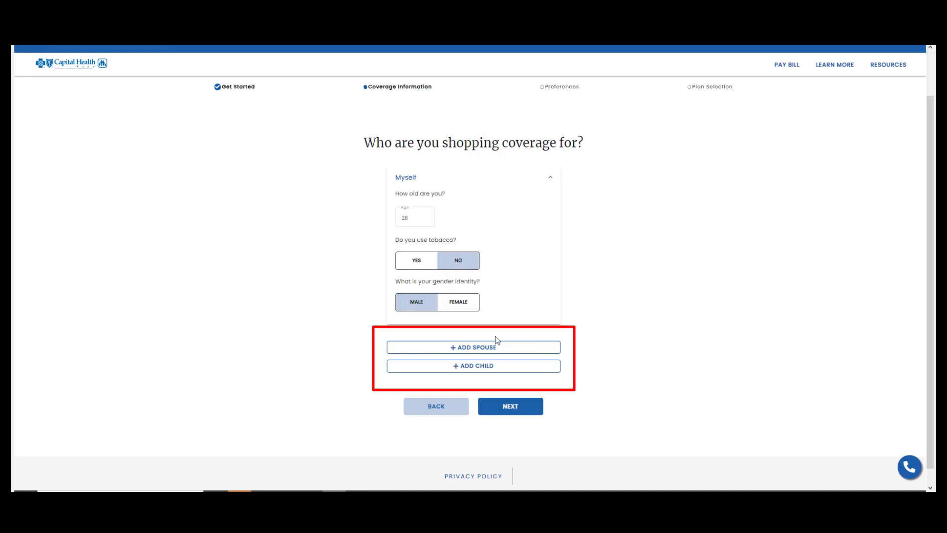
{"action": "left_click", "coordinate": [509, 409]}
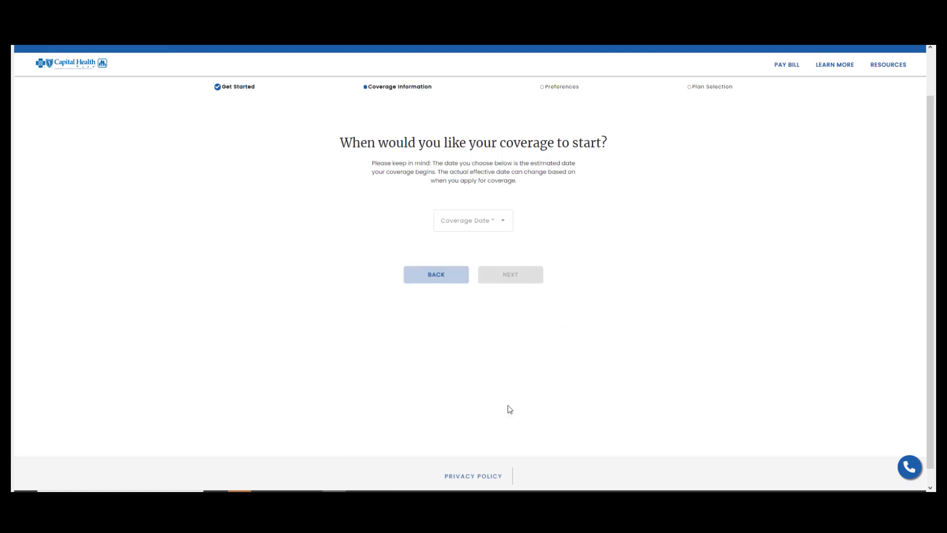
Choose 01/01/2022 as the coverage start date
{"action": "left_click", "coordinate": [496, 220]}
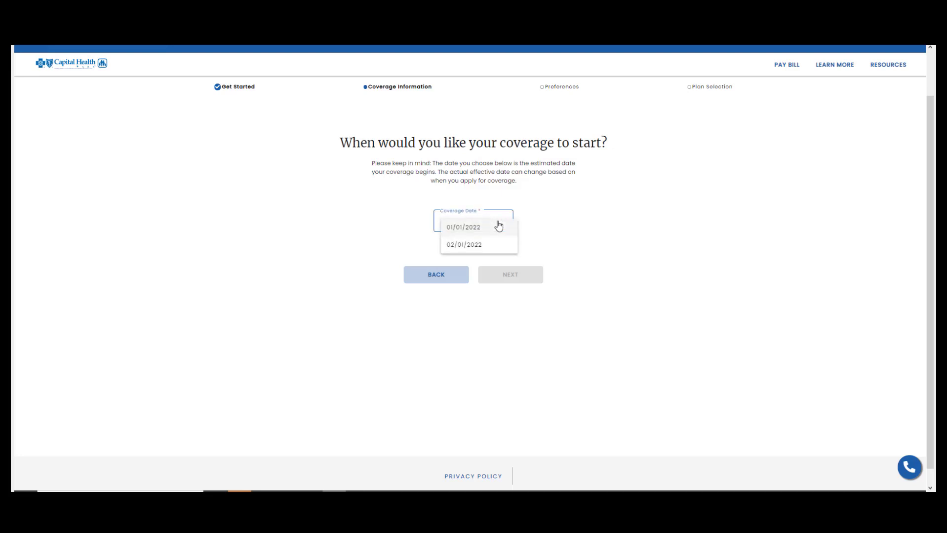
{"action": "left_click", "coordinate": [492, 228]}
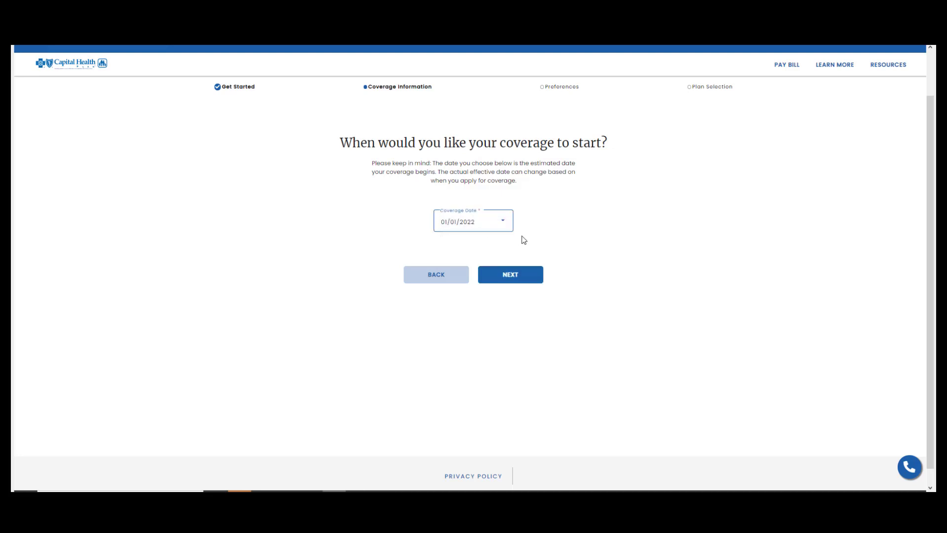
{"action": "left_click", "coordinate": [511, 275]}
Replace the $0 yearly income with $35,000 and continue to plan preferences
{"action": "left_click", "coordinate": [437, 187]}
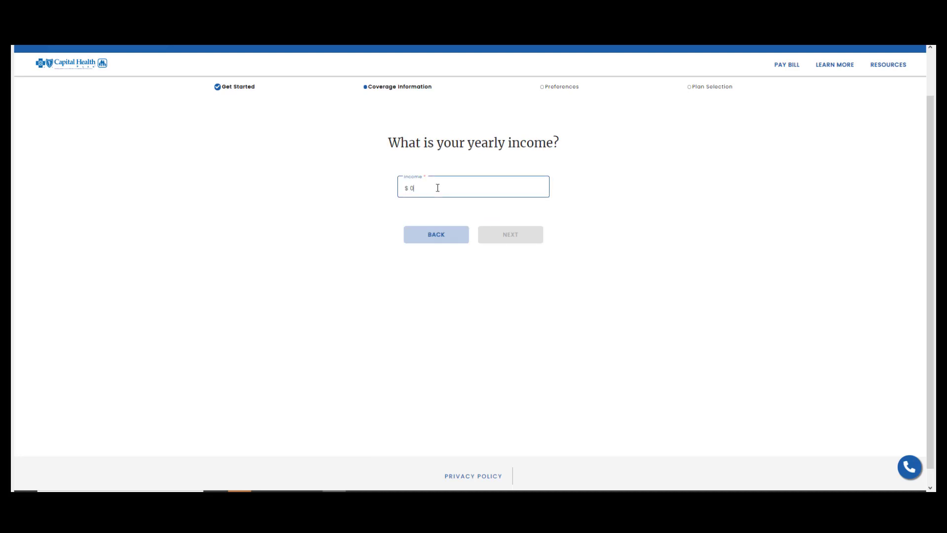
{"action": "key", "text": "BackSpace"}
{"action": "type", "text": "35000"}
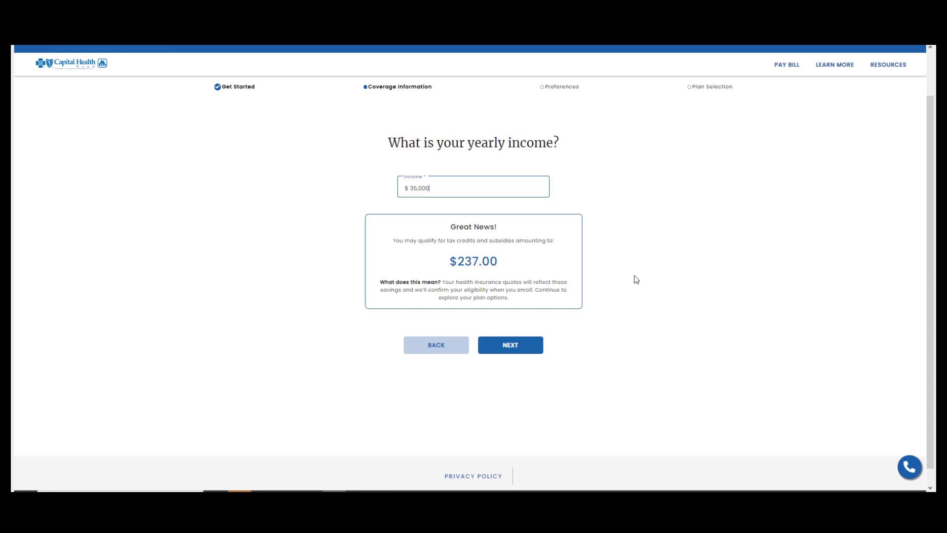
{"action": "left_click", "coordinate": [513, 349]}
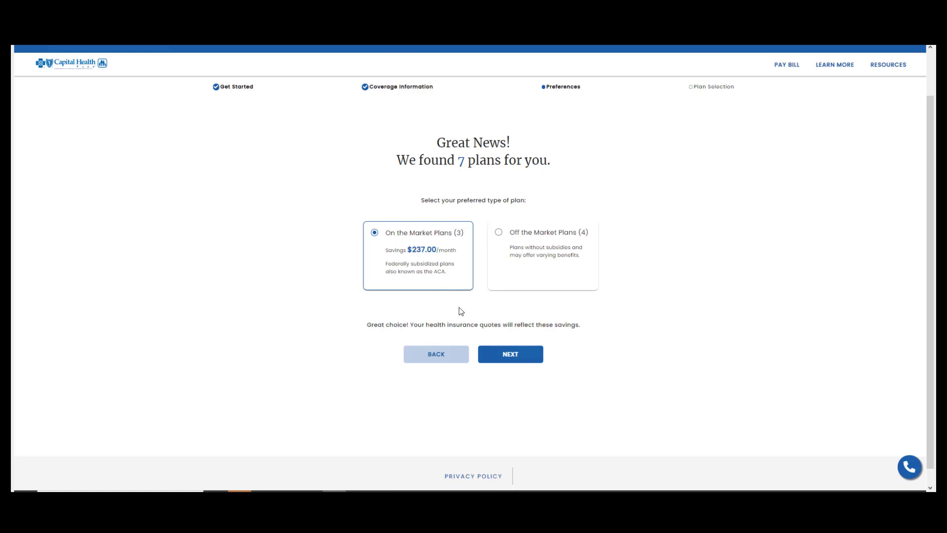
Mark HMO Silver 2100, HMO Silver 2000 and HMO Gold 3000 for comparison and compare them
{"action": "left_click", "coordinate": [511, 353]}
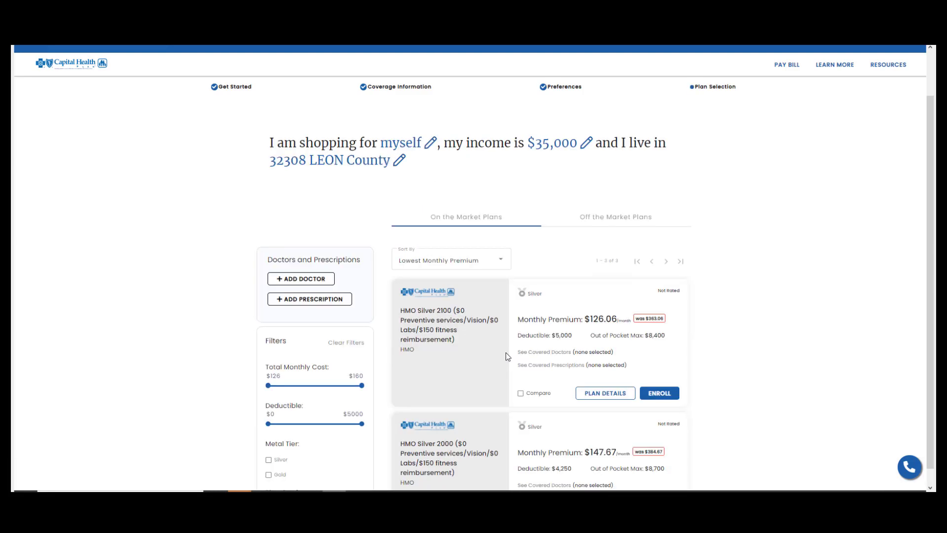
{"action": "scroll", "coordinate": [505, 352], "scroll_direction": "down", "scroll_amount": 4}
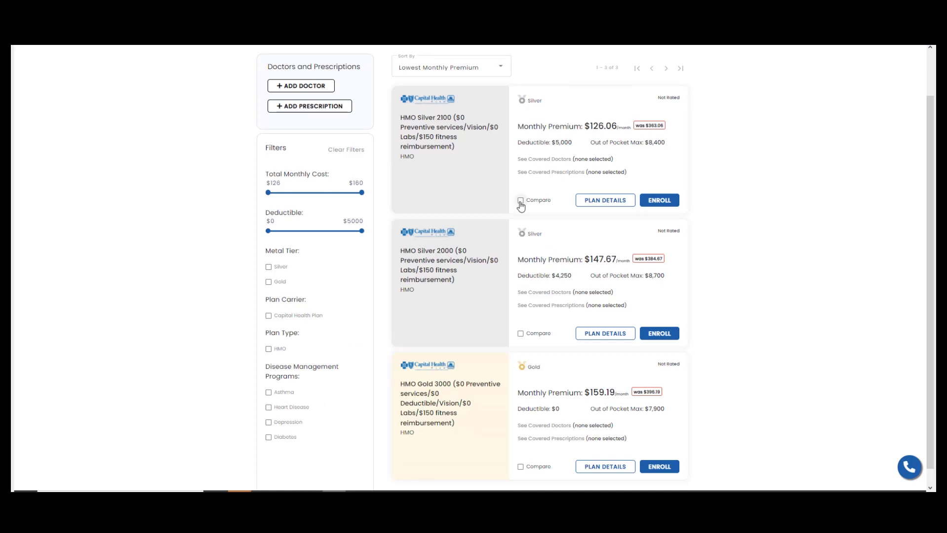
{"action": "left_click", "coordinate": [521, 200]}
{"action": "left_click", "coordinate": [520, 333]}
{"action": "scroll", "coordinate": [527, 356], "scroll_direction": "down", "scroll_amount": 2}
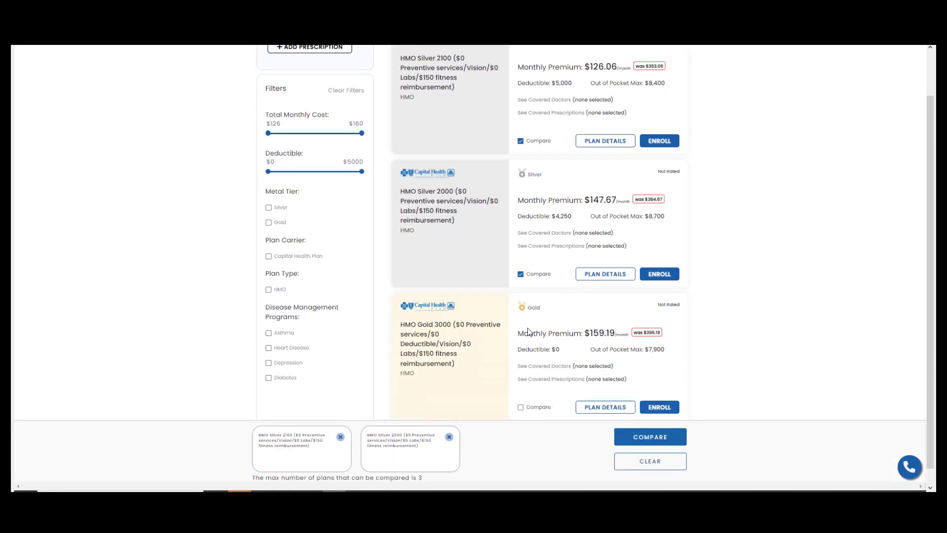
{"action": "left_click", "coordinate": [523, 371]}
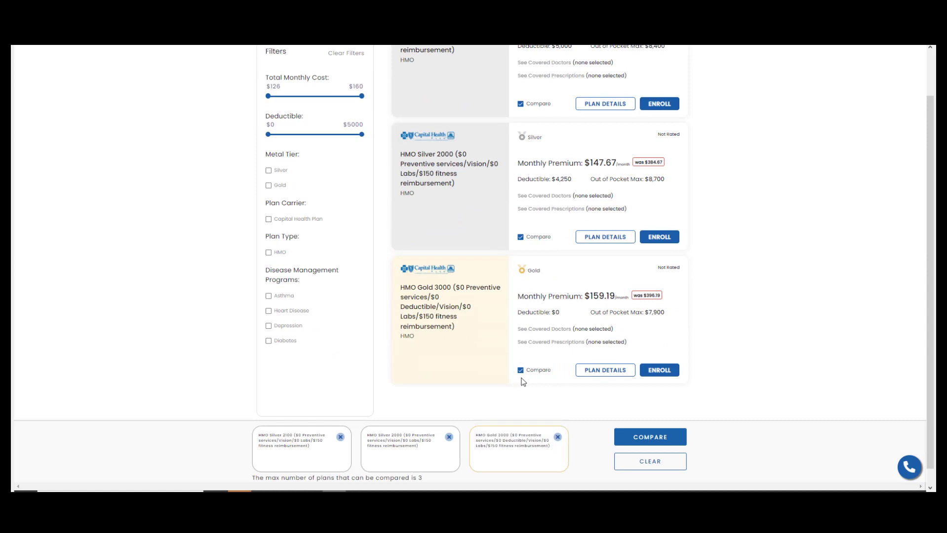
{"action": "left_click", "coordinate": [649, 438]}
{"action": "scroll", "coordinate": [651, 204], "scroll_direction": "down", "scroll_amount": 2}
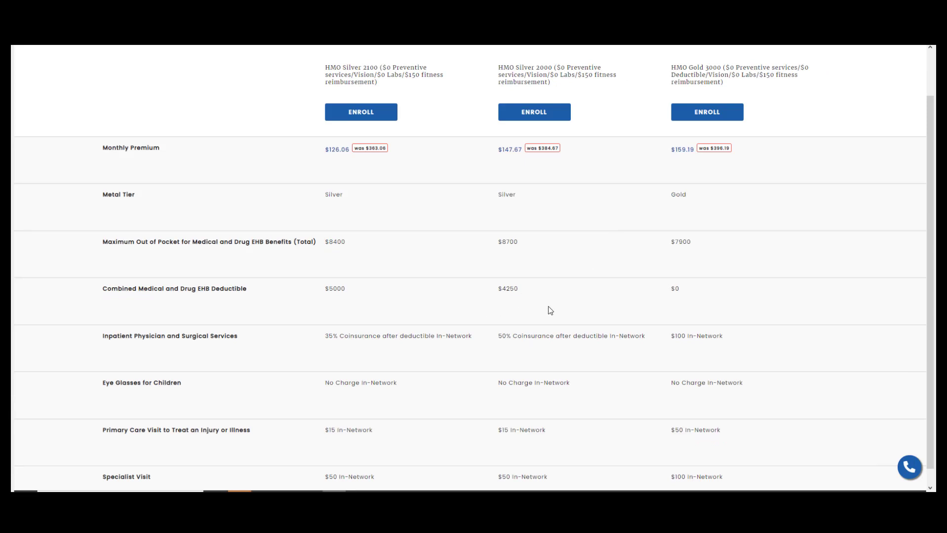
Scroll through the plan comparison table to review the benefits
{"action": "scroll", "coordinate": [550, 310], "scroll_direction": "down", "scroll_amount": 5}
{"action": "scroll", "coordinate": [527, 340], "scroll_direction": "down", "scroll_amount": 1}
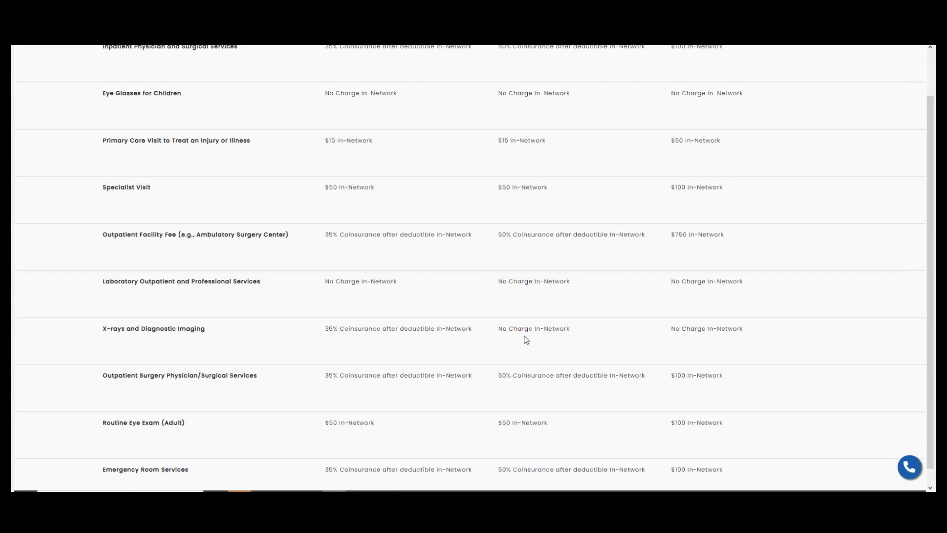
{"action": "scroll", "coordinate": [526, 340], "scroll_direction": "down", "scroll_amount": 2}
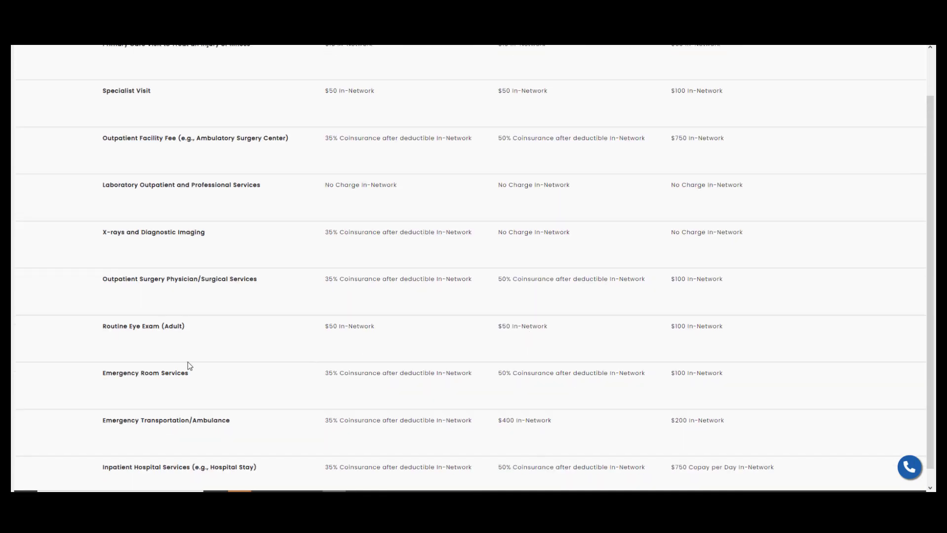
{"action": "scroll", "coordinate": [241, 357], "scroll_direction": "down", "scroll_amount": 1}
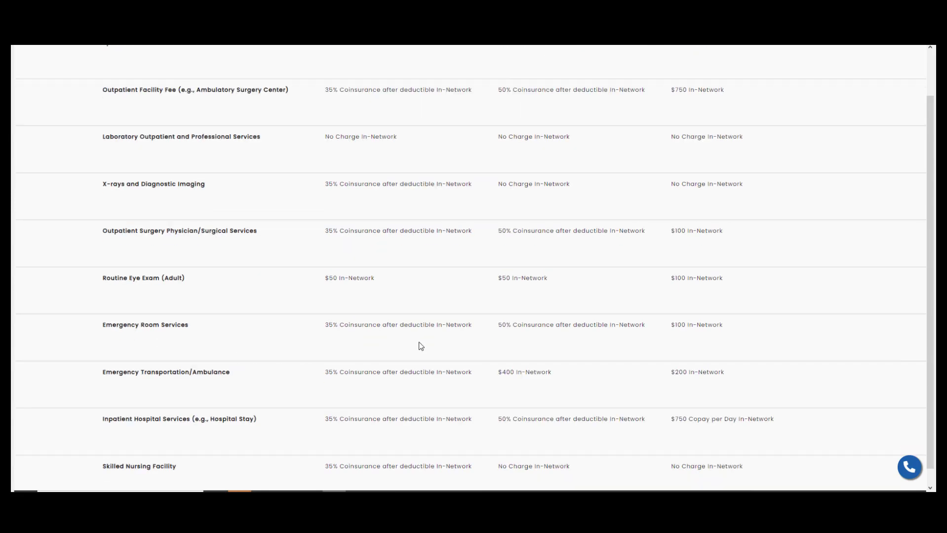
{"action": "scroll", "coordinate": [420, 346], "scroll_direction": "up", "scroll_amount": 15}
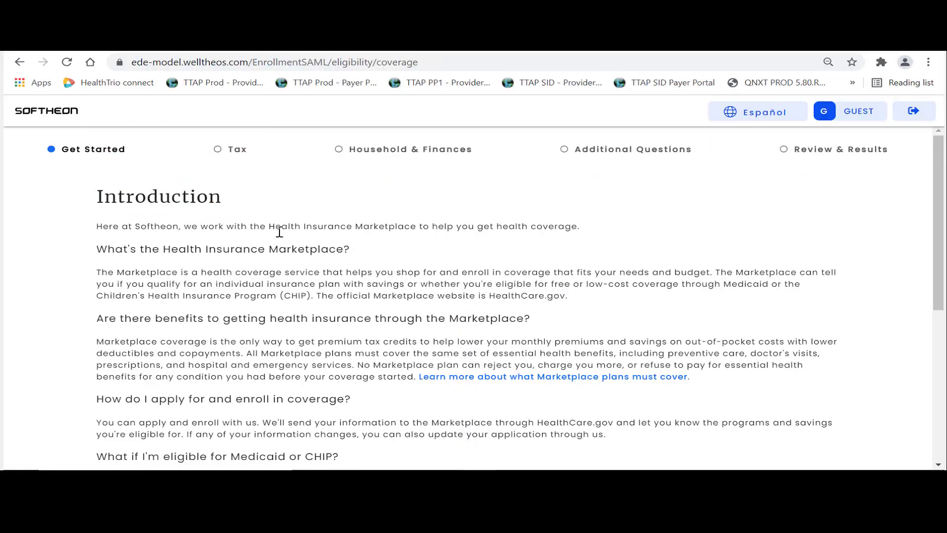
{"action": "scroll", "coordinate": [291, 247], "scroll_direction": "down", "scroll_amount": 3}
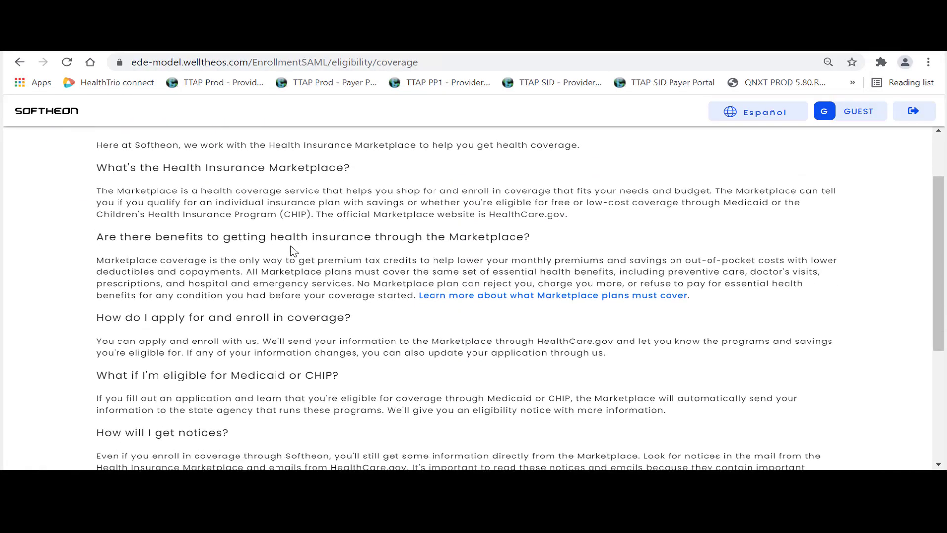
Set coverage year 2022 and state FL - Florida, then continue to disclaimers
{"action": "scroll", "coordinate": [291, 247], "scroll_direction": "down", "scroll_amount": 3}
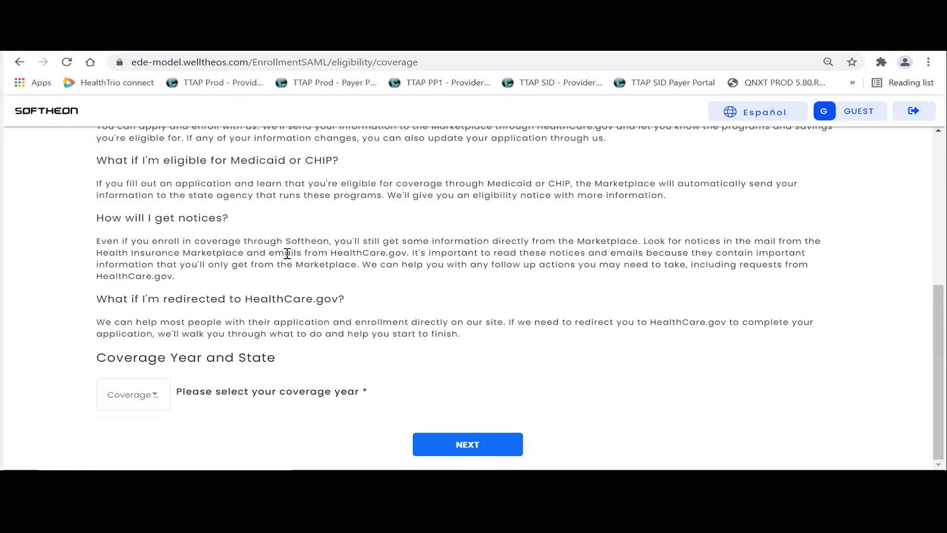
{"action": "left_click", "coordinate": [158, 395]}
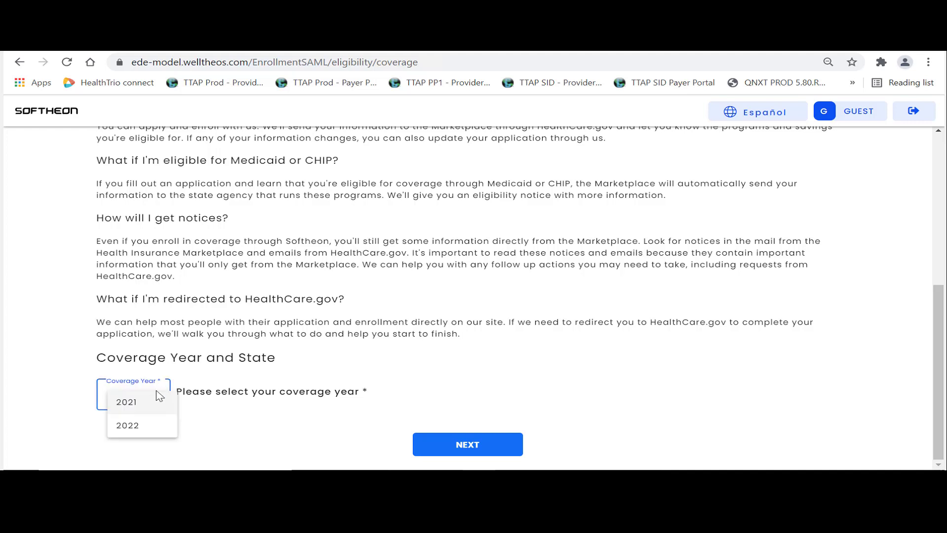
{"action": "left_click", "coordinate": [146, 428]}
{"action": "scroll", "coordinate": [249, 416], "scroll_direction": "down", "scroll_amount": 1}
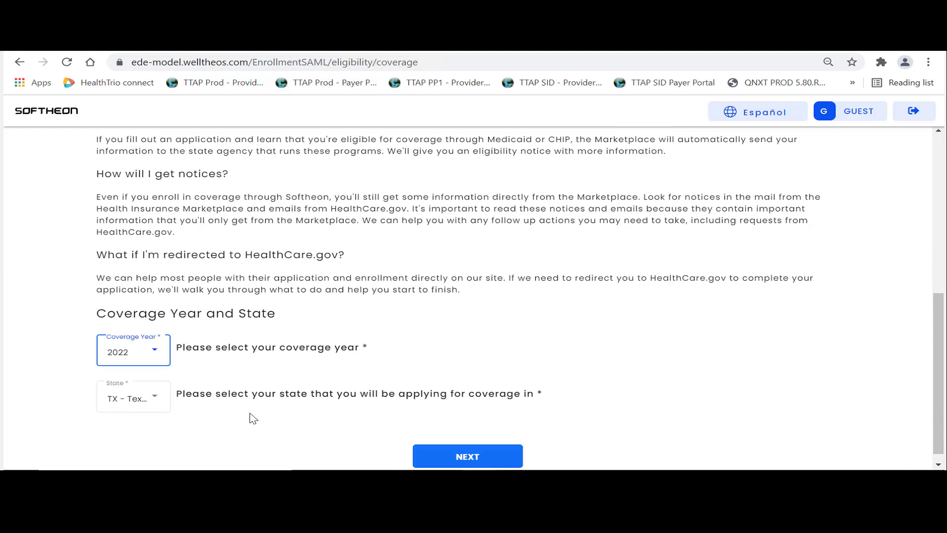
{"action": "left_click", "coordinate": [158, 390]}
{"action": "left_click", "coordinate": [129, 436]}
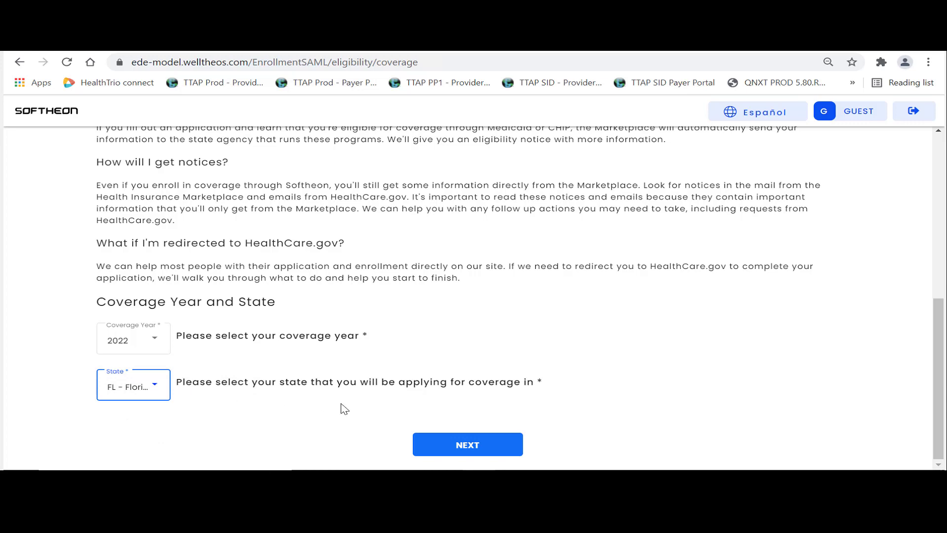
{"action": "left_click", "coordinate": [464, 446]}
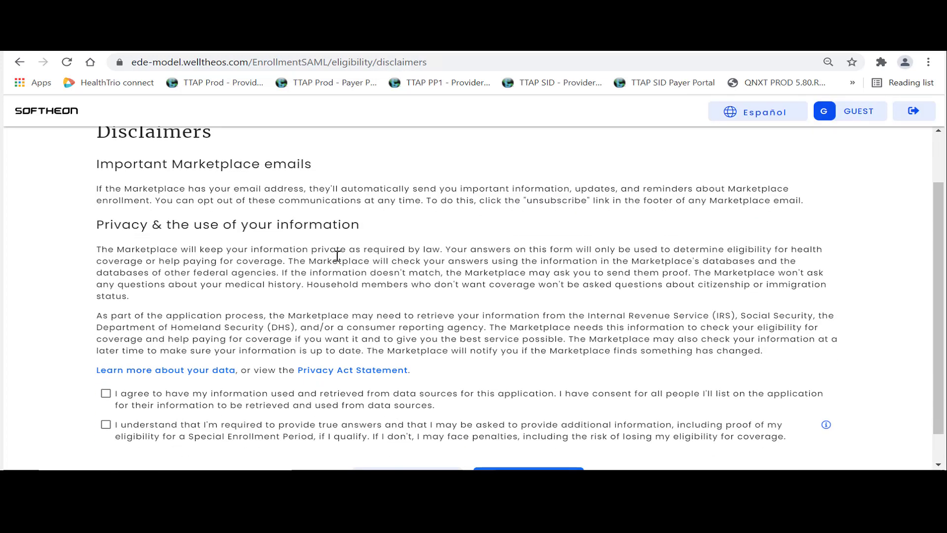
Accept the data-source retrieval and truthful-answers disclaimer agreements
{"action": "scroll", "coordinate": [337, 255], "scroll_direction": "down", "scroll_amount": 2}
{"action": "left_click", "coordinate": [106, 359]}
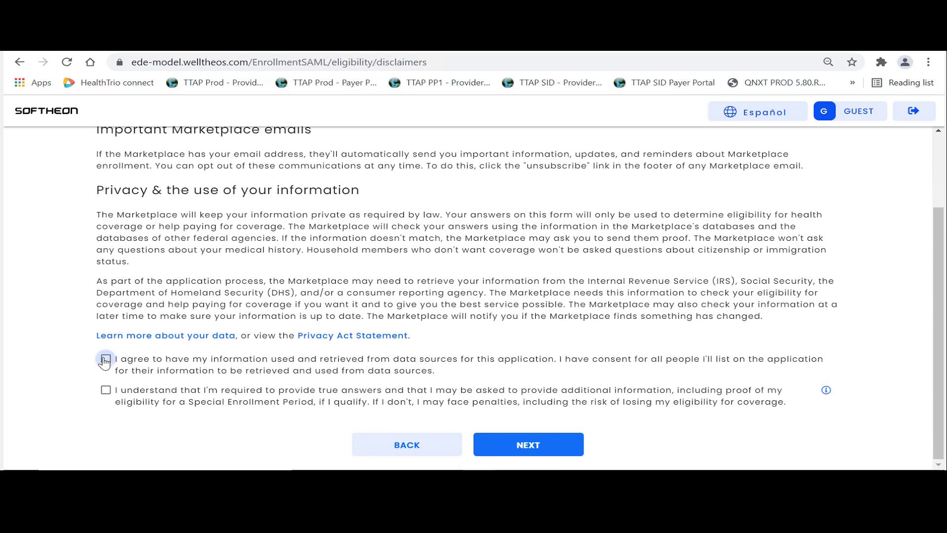
{"action": "left_click", "coordinate": [105, 391]}
Enter the broker's first name, last name and date of birth
{"action": "left_click", "coordinate": [521, 447]}
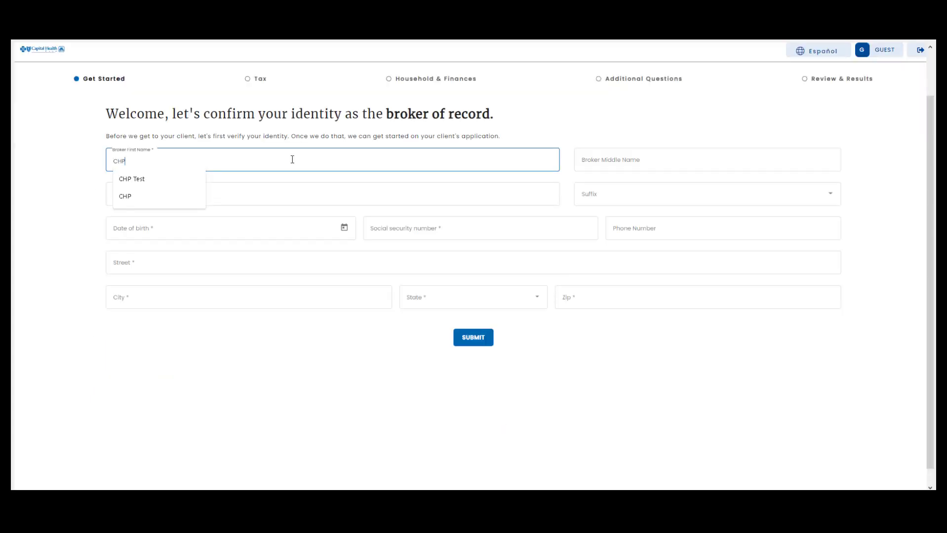
{"action": "key", "text": "Tab"}
{"action": "type", "text": "Test"}
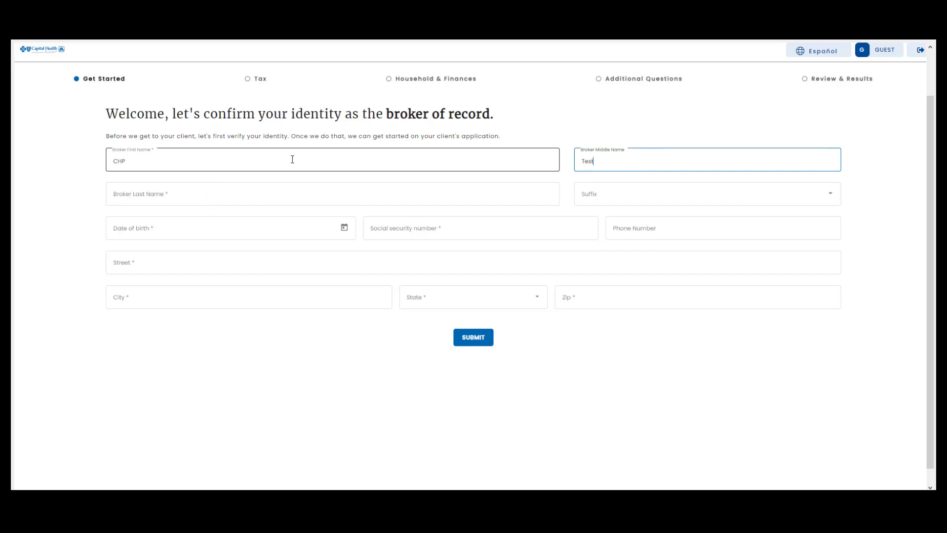
{"action": "key", "text": "BackSpace"}
{"action": "key", "text": "BackSpace"}
{"action": "key", "text": "BackSpace"}
{"action": "key", "text": "BackSpace"}
{"action": "key", "text": "Tab"}
{"action": "type", "text": "Test"}
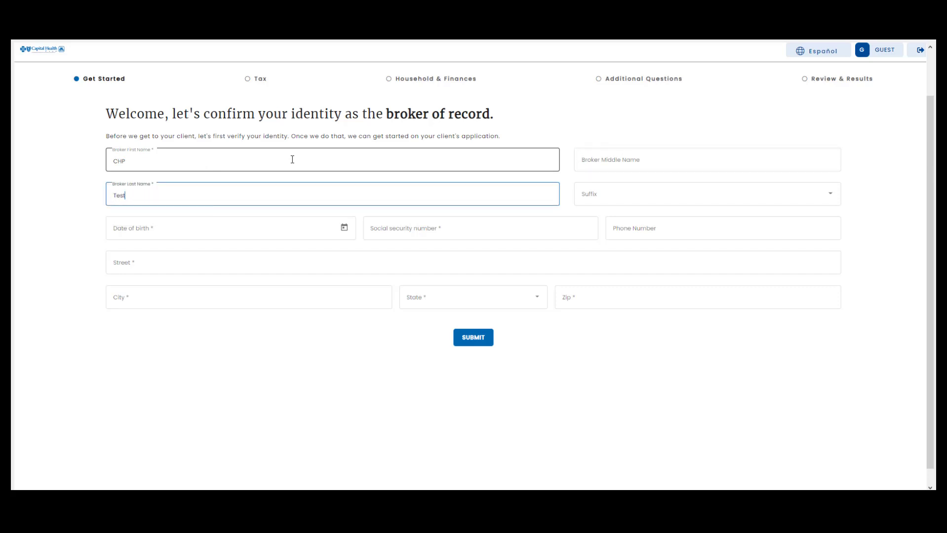
{"action": "key", "text": "Tab"}
{"action": "key", "text": "Tab"}
{"action": "type", "text": "0"}
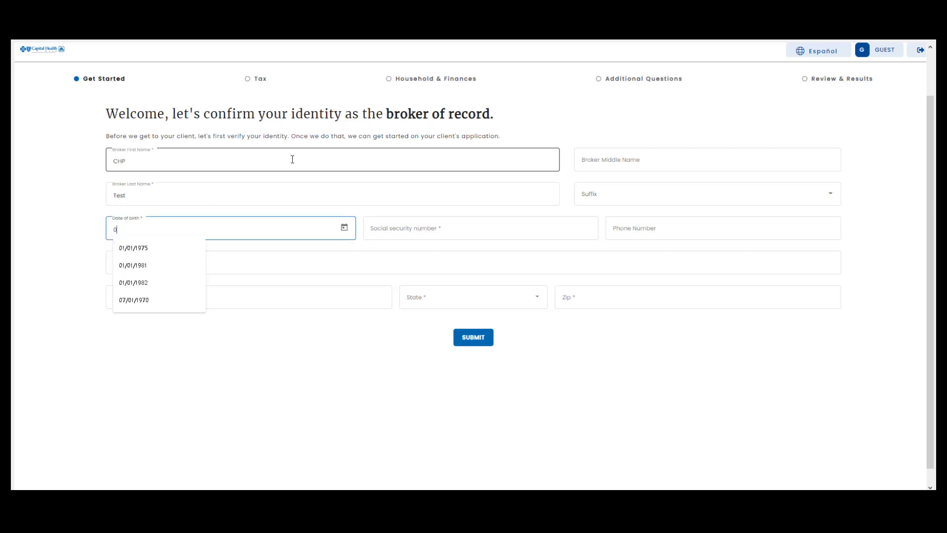
{"action": "type", "text": "5"}
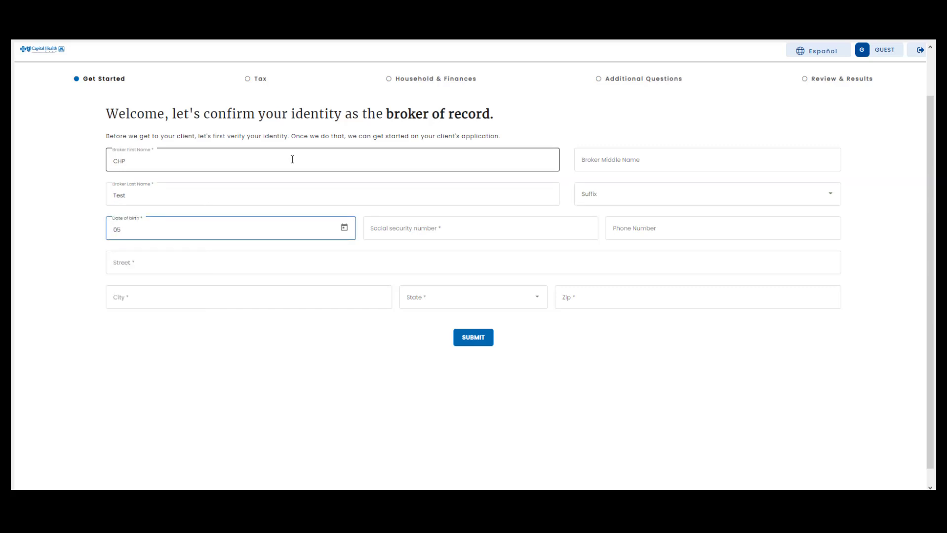
{"action": "type", "text": "/08/"}
{"action": "type", "text": "19"}
{"action": "type", "text": "75"}
Enter the broker's social security number and Florida street, city and zip, then submit
{"action": "key", "text": "Tab"}
{"action": "key", "text": "Tab"}
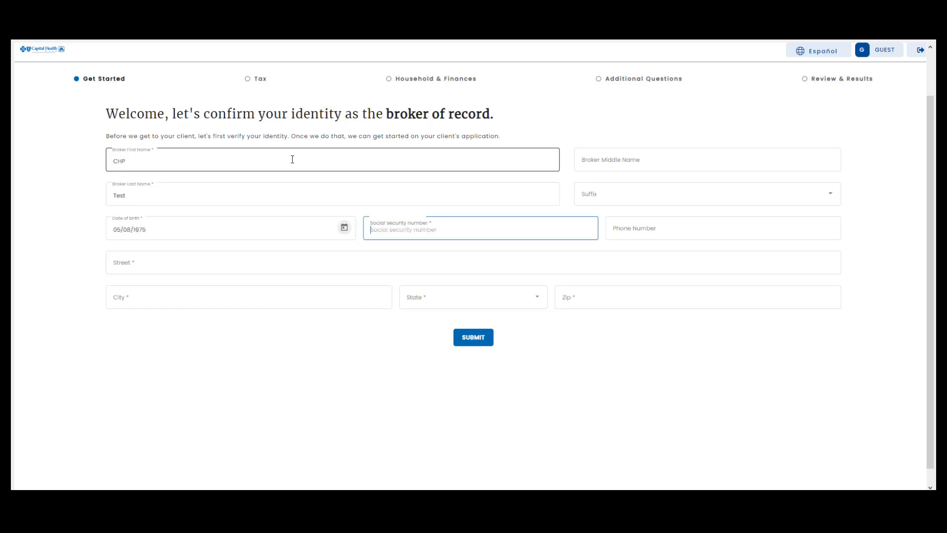
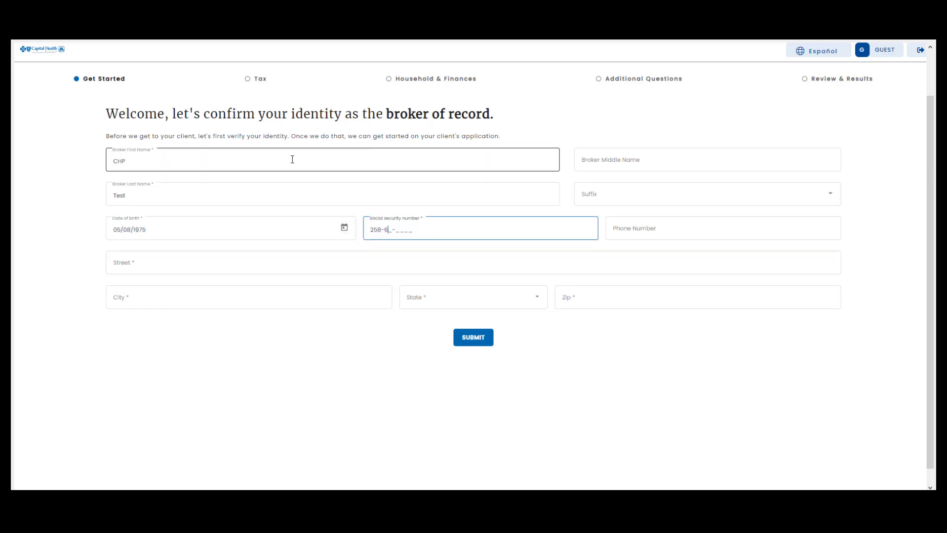
{"action": "key", "text": "Tab"}
{"action": "key", "text": "Tab"}
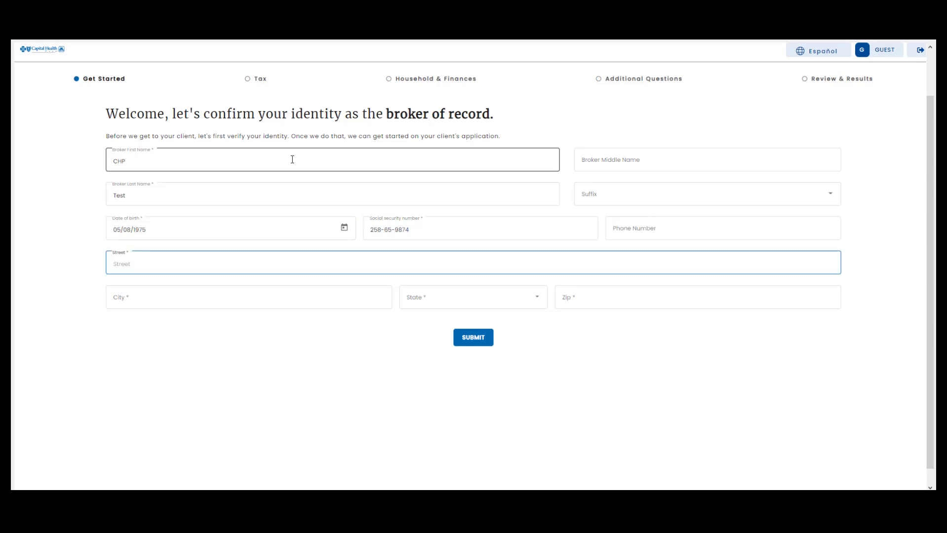
{"action": "key", "text": "Tab"}
{"action": "type", "text": "Tallahassee"}
{"action": "key", "text": "Tab"}
{"action": "key", "text": "f"}
{"action": "key", "text": "Tab"}
{"action": "type", "text": "3230"}
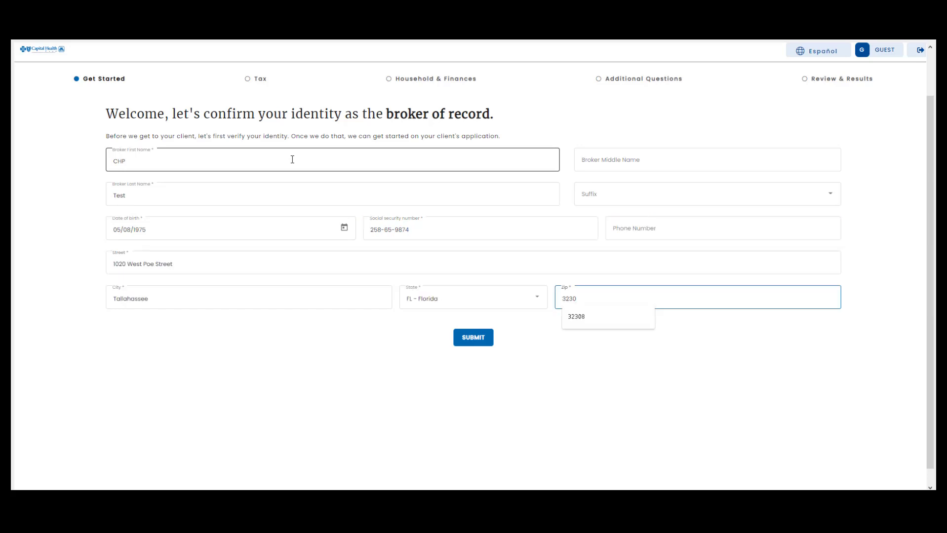
{"action": "type", "text": "7"}
{"action": "left_click", "coordinate": [470, 339]}
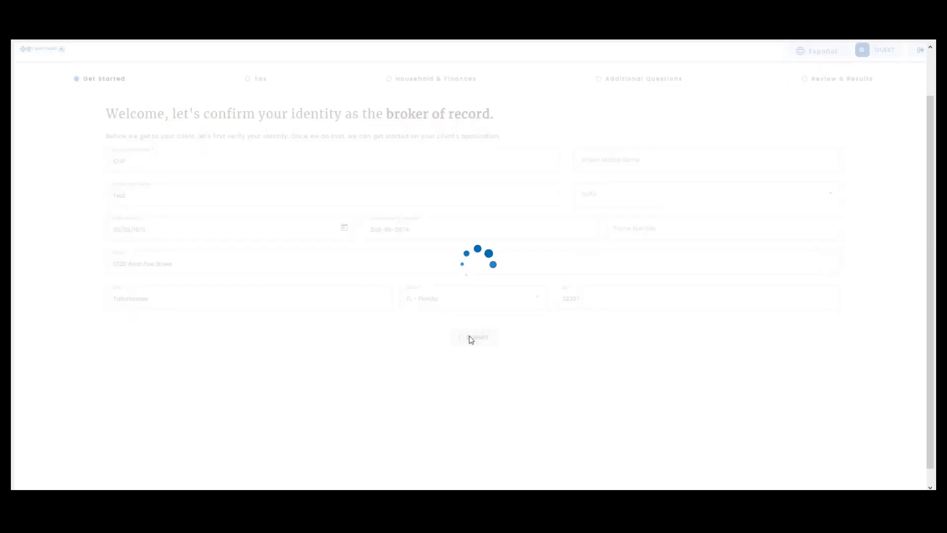
Answer FIRST COMMERCIAL BANK, AMEX and NONE OF THE ABOVE, then submit the identity questions
{"action": "scroll", "coordinate": [210, 226], "scroll_direction": "down", "scroll_amount": 1}
{"action": "scroll", "coordinate": [210, 226], "scroll_direction": "down", "scroll_amount": 1}
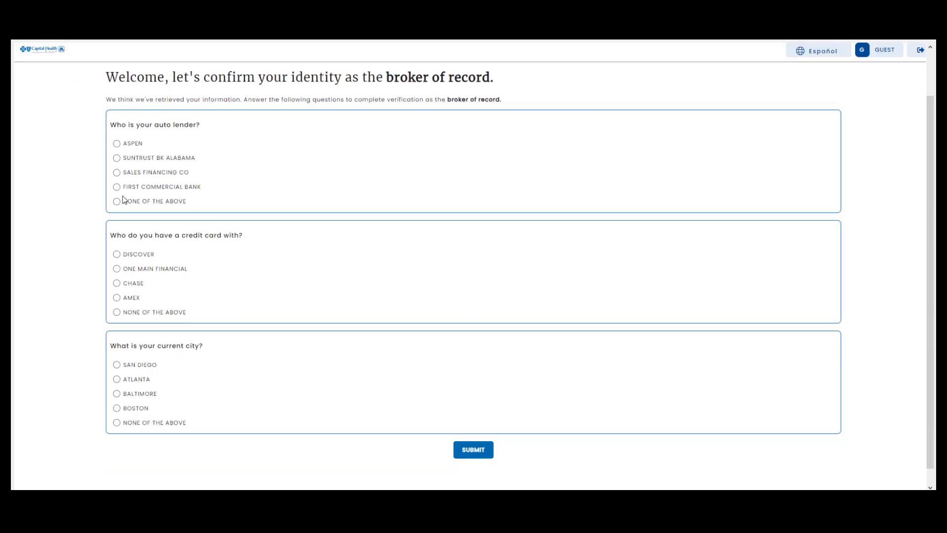
{"action": "left_click", "coordinate": [116, 187]}
{"action": "left_click", "coordinate": [117, 298]}
{"action": "left_click", "coordinate": [116, 424]}
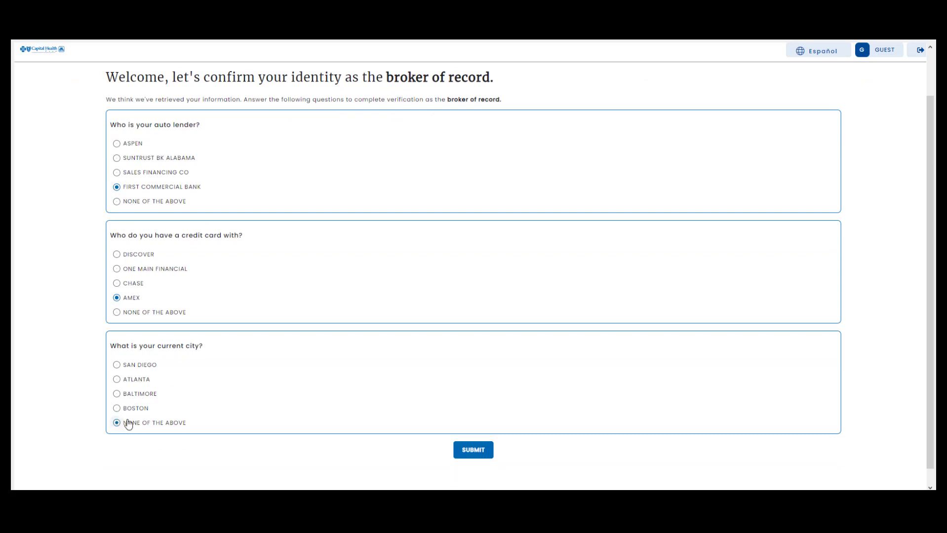
{"action": "left_click", "coordinate": [471, 451]}
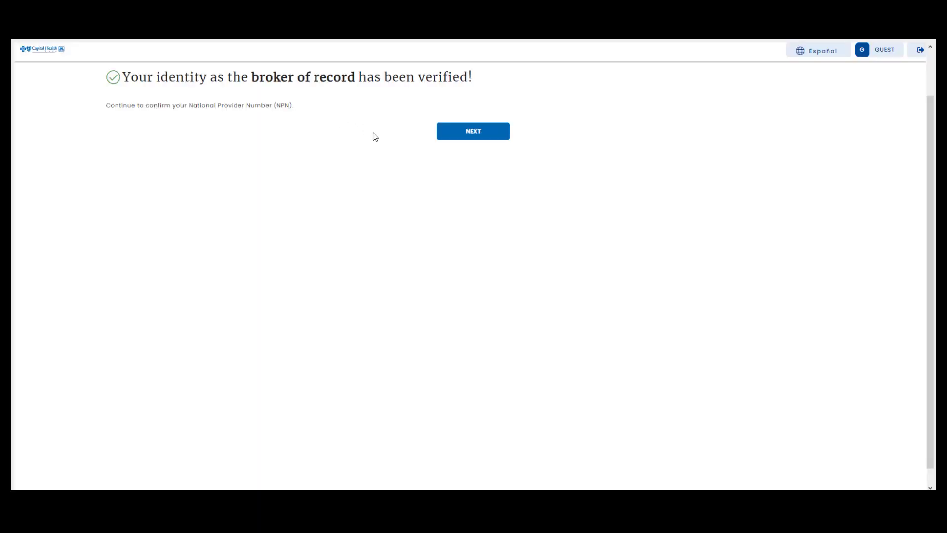
Confirm the broker's National Producer Number
{"action": "left_click", "coordinate": [476, 135]}
{"action": "left_click", "coordinate": [210, 167]}
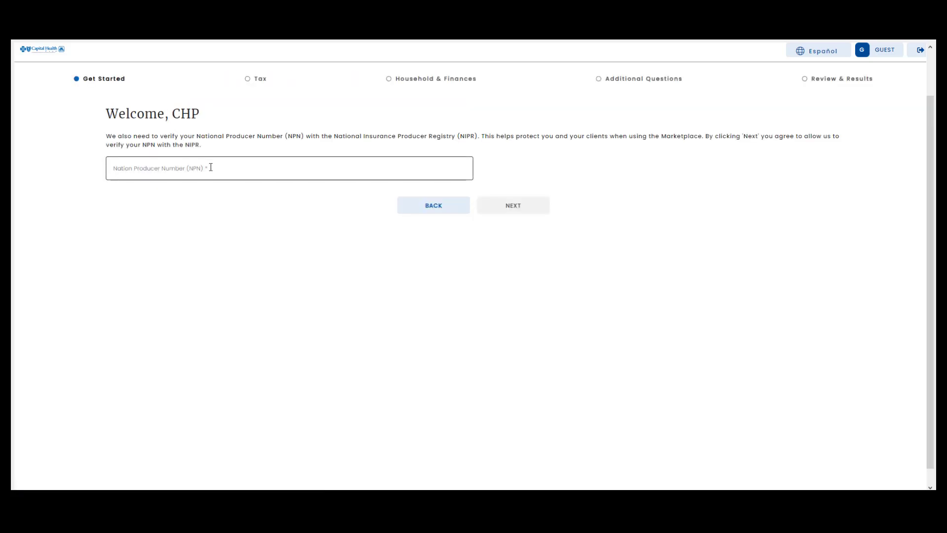
{"action": "type", "text": "123"}
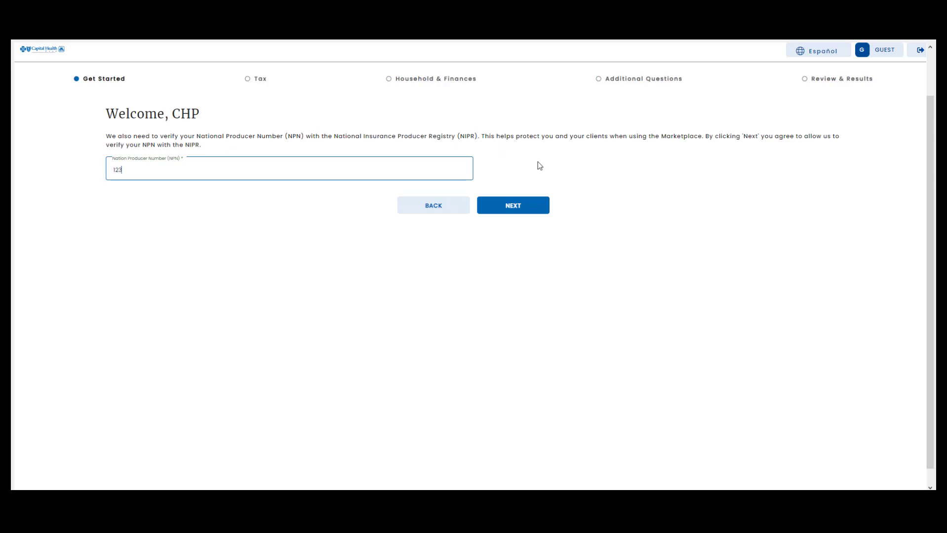
{"action": "left_click", "coordinate": [524, 211]}
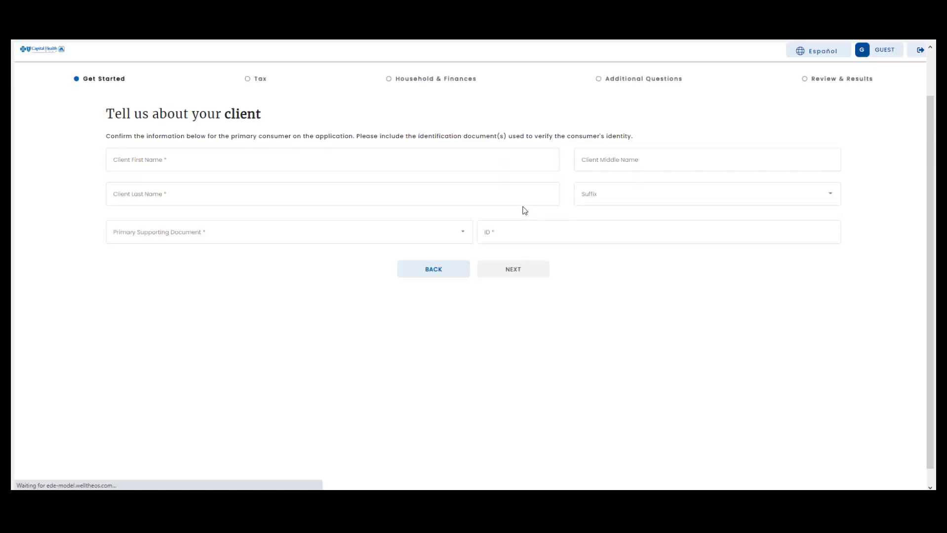
Enter the client's first and last name
{"action": "left_click", "coordinate": [285, 158]}
{"action": "type", "text": "Test"}
{"action": "key", "text": "Tab"}
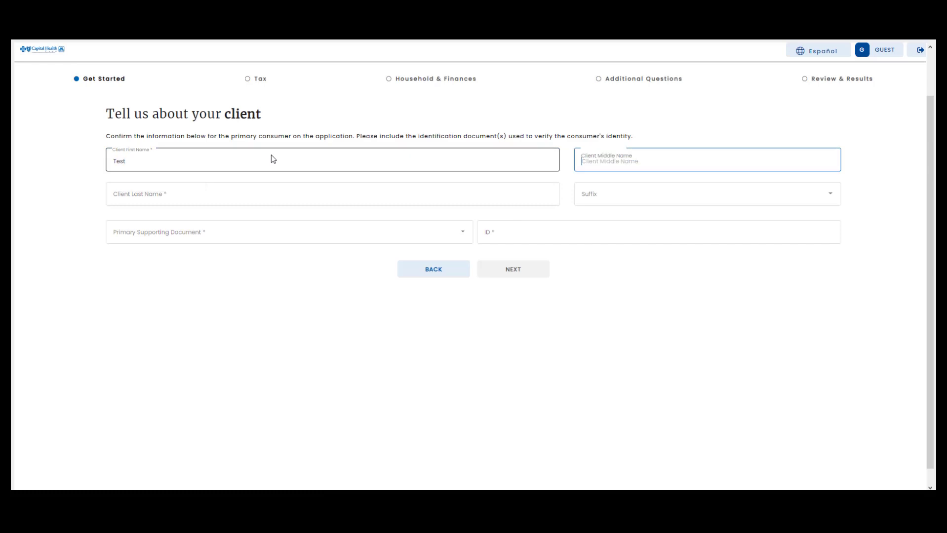
{"action": "key", "text": "Tab"}
{"action": "type", "text": "Member"}
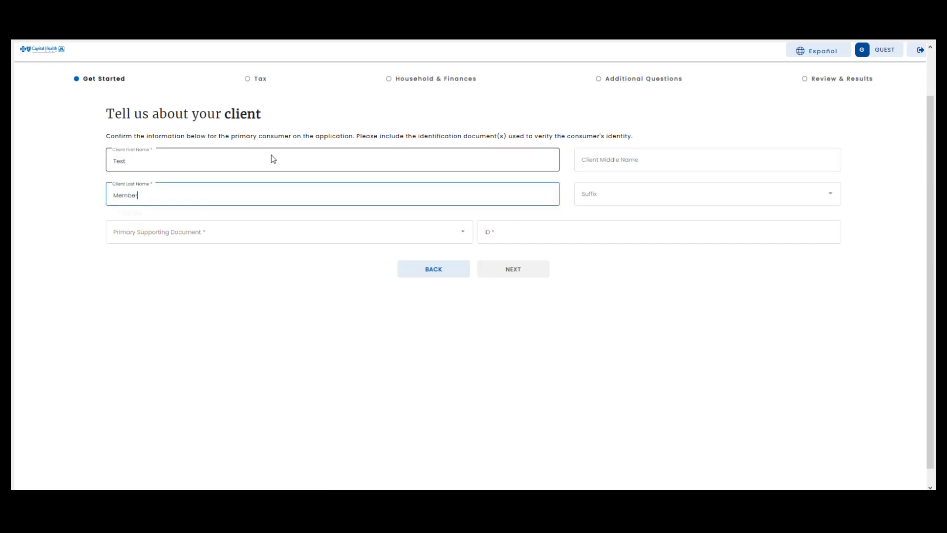
{"action": "key", "text": "Tab"}
{"action": "key", "text": "Tab"}
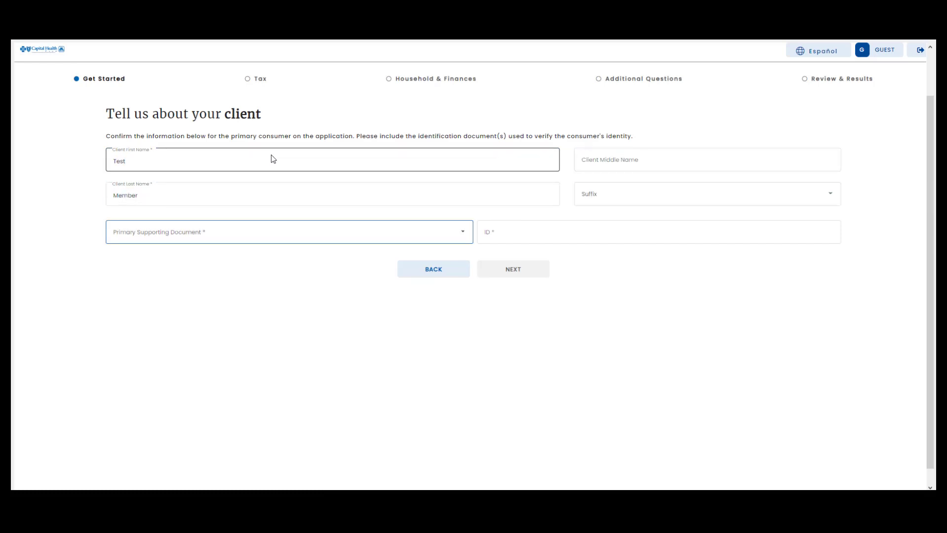
Choose Driver's license as primary supporting document, enter its ID, and submit for verification
{"action": "left_click", "coordinate": [261, 233]}
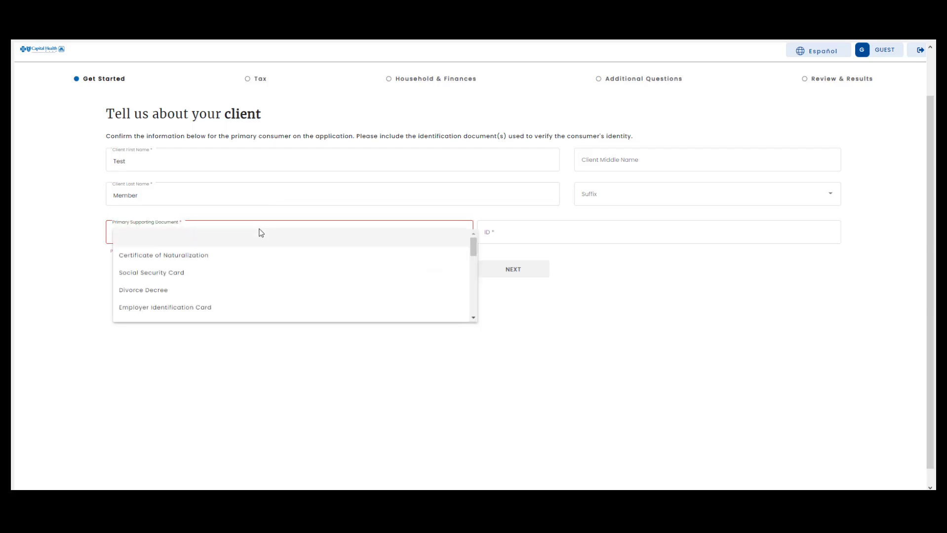
{"action": "scroll", "coordinate": [246, 285], "scroll_direction": "down", "scroll_amount": 1}
{"action": "scroll", "coordinate": [246, 285], "scroll_direction": "down", "scroll_amount": 1}
{"action": "scroll", "coordinate": [245, 284], "scroll_direction": "down", "scroll_amount": 3}
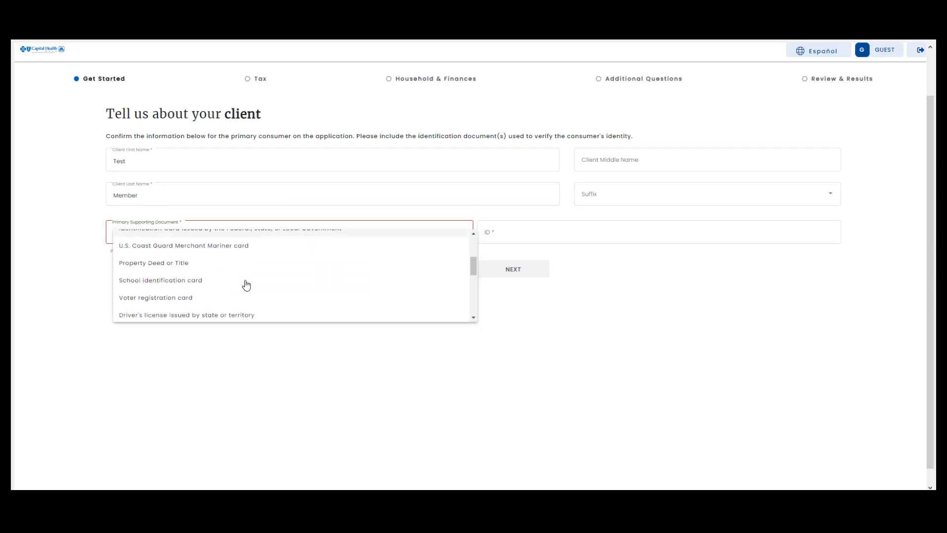
{"action": "scroll", "coordinate": [245, 282], "scroll_direction": "down", "scroll_amount": 3}
{"action": "left_click", "coordinate": [241, 275]}
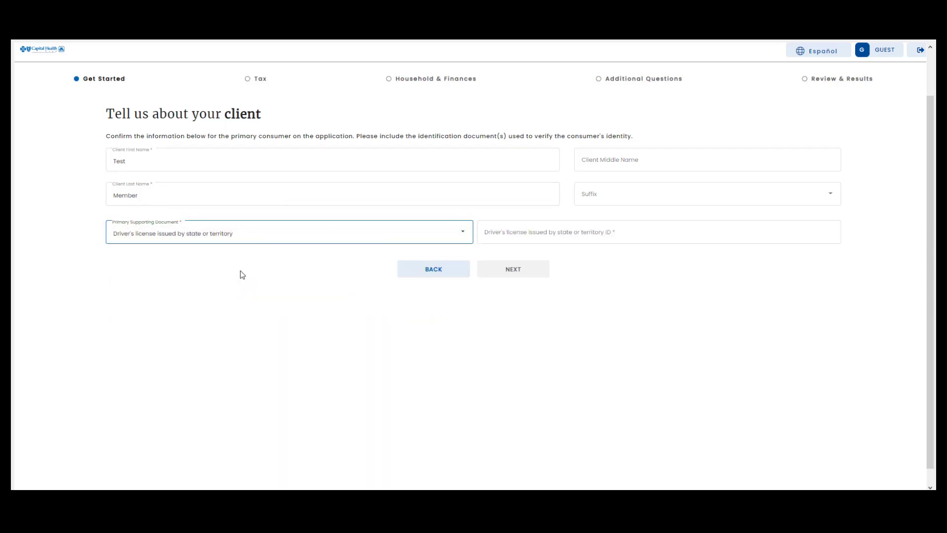
{"action": "left_click", "coordinate": [530, 233]}
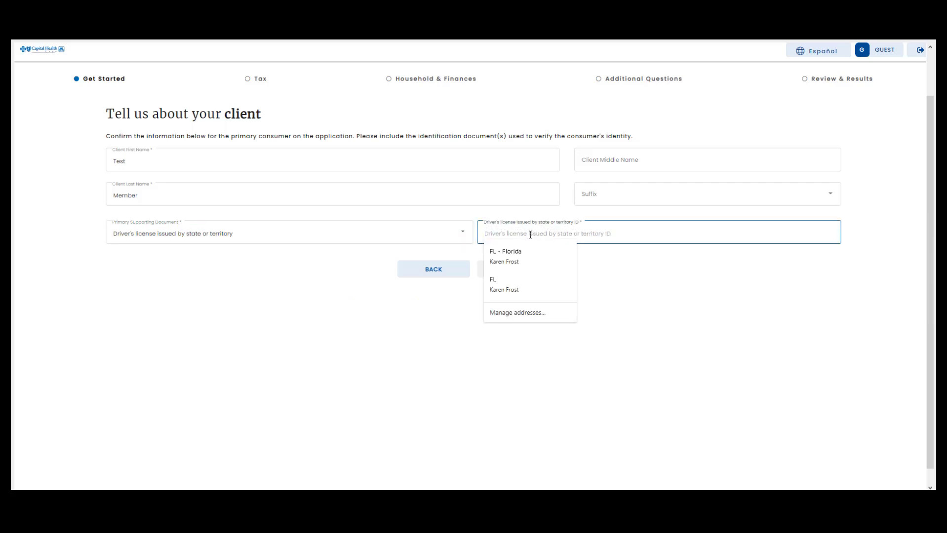
{"action": "type", "text": "FL"}
{"action": "left_click", "coordinate": [625, 262]}
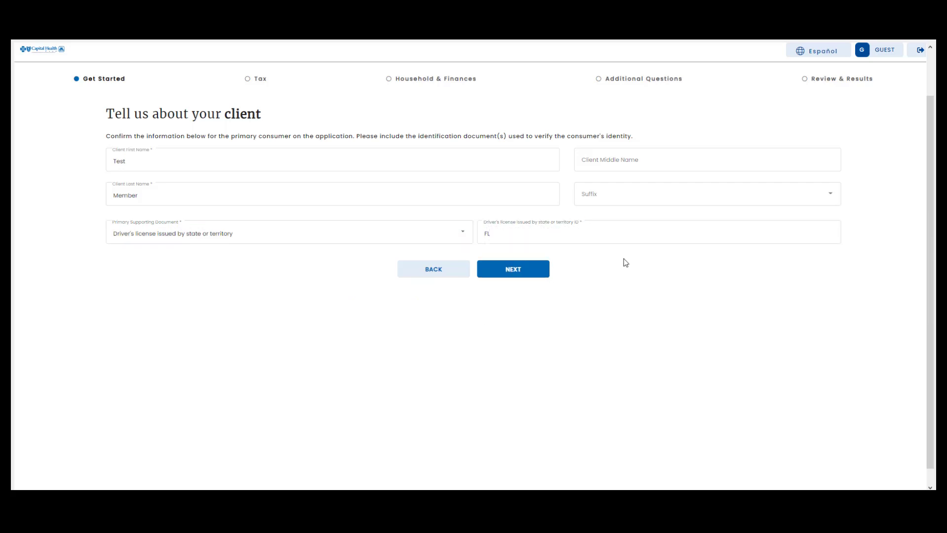
{"action": "left_click", "coordinate": [517, 272]}
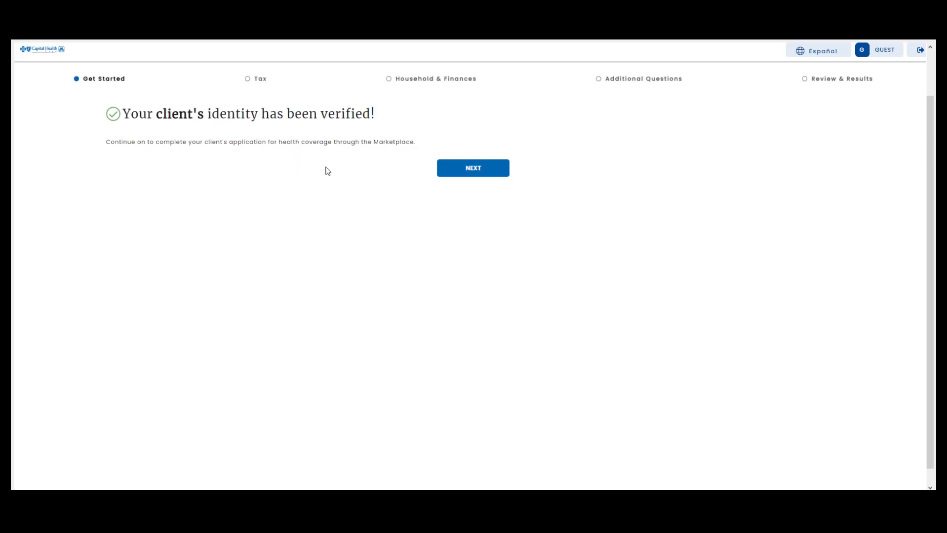
Search for the test member's application by date of birth after confirming search permission
{"action": "left_click", "coordinate": [477, 170]}
{"action": "left_click", "coordinate": [113, 140]}
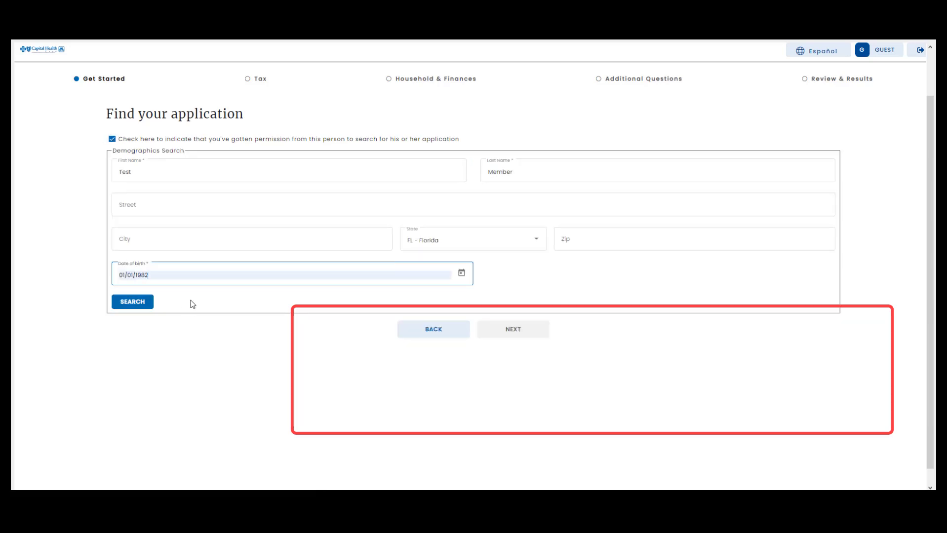
{"action": "left_click", "coordinate": [190, 302]}
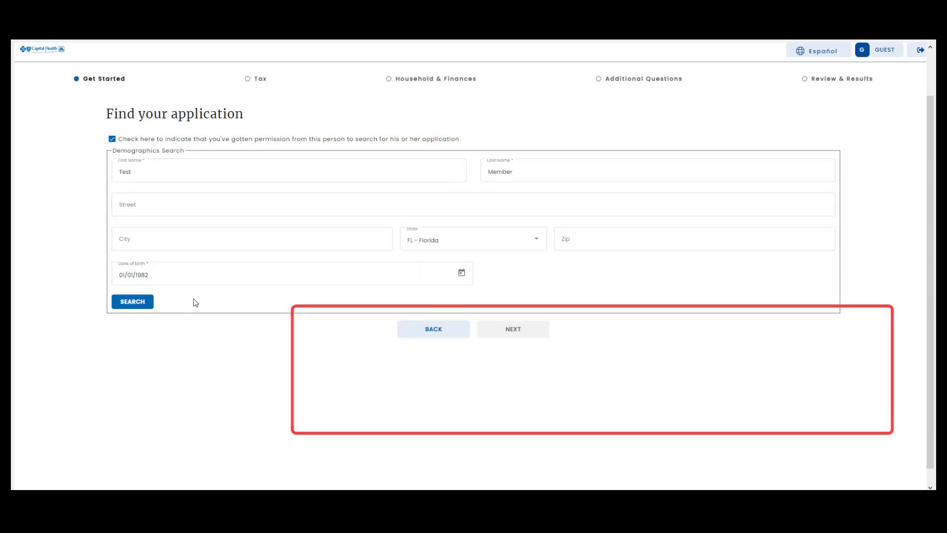
{"action": "left_click", "coordinate": [133, 302]}
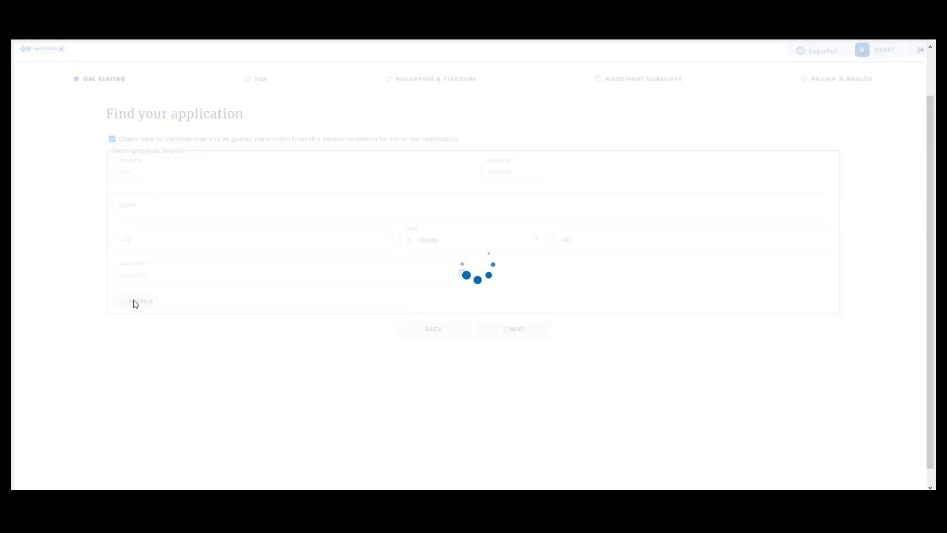
Select the in-progress 2022 application and continue with it
{"action": "scroll", "coordinate": [267, 346], "scroll_direction": "down", "scroll_amount": 1}
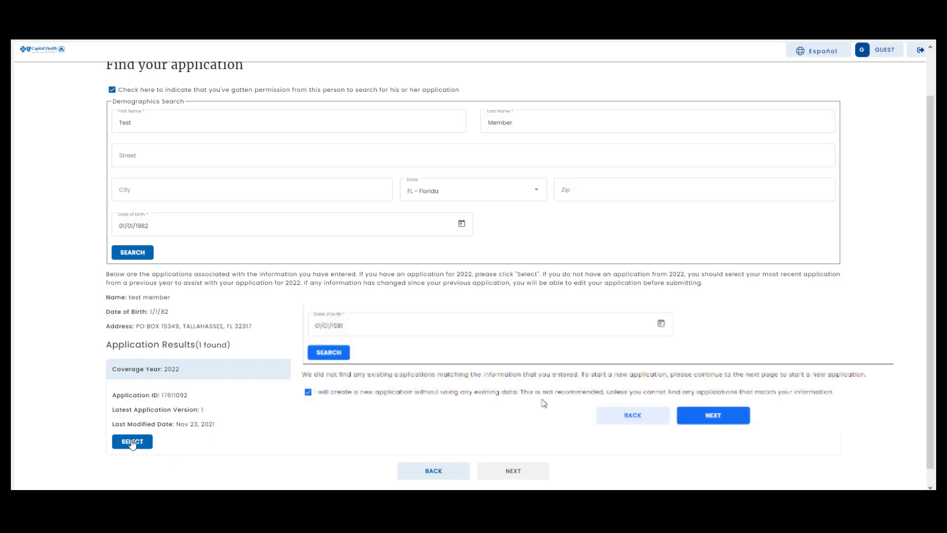
{"action": "left_click", "coordinate": [133, 442]}
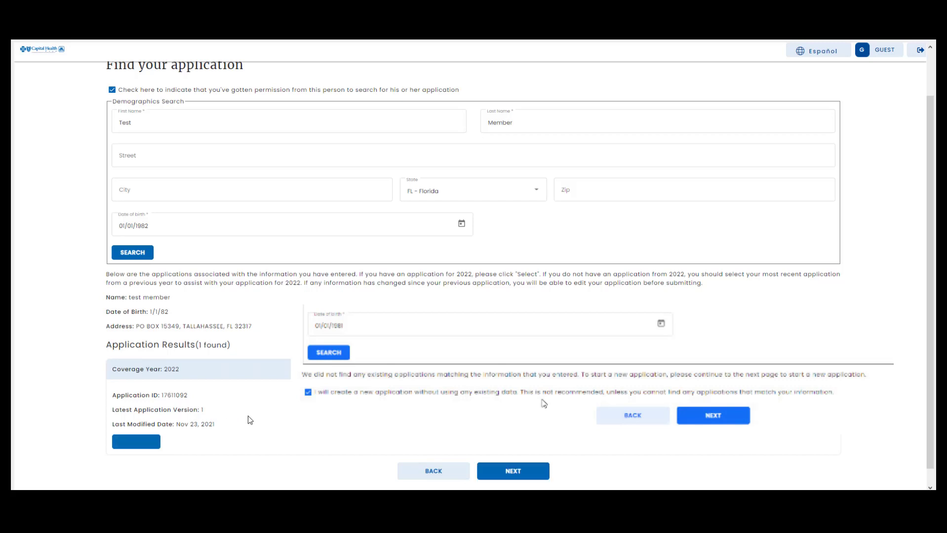
{"action": "left_click", "coordinate": [512, 470]}
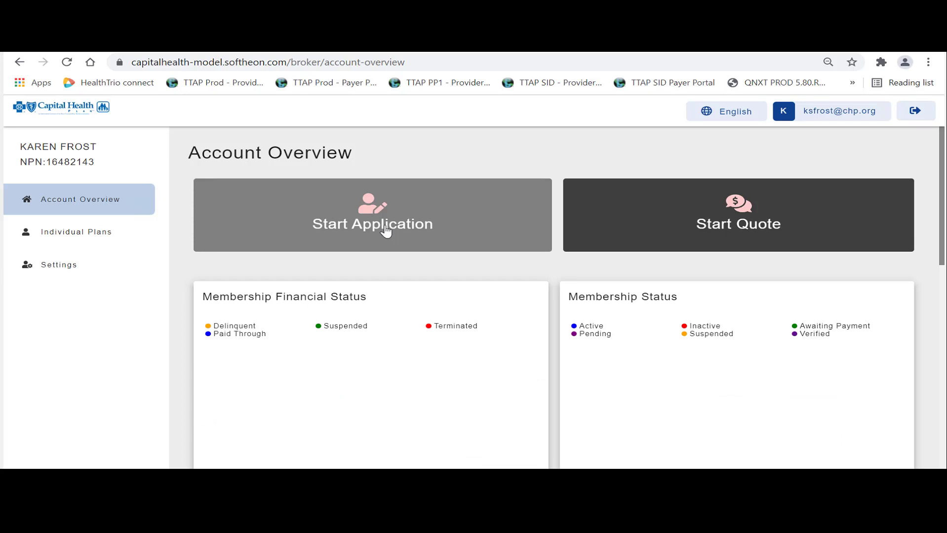
Start a new On Exchange application and begin entering the household contact's phone number
{"action": "left_click", "coordinate": [385, 230]}
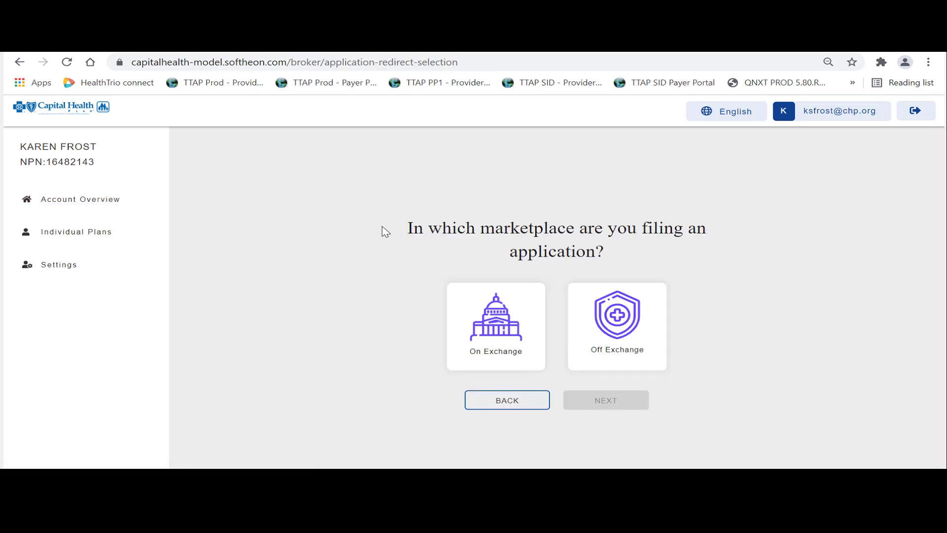
{"action": "left_click", "coordinate": [482, 332]}
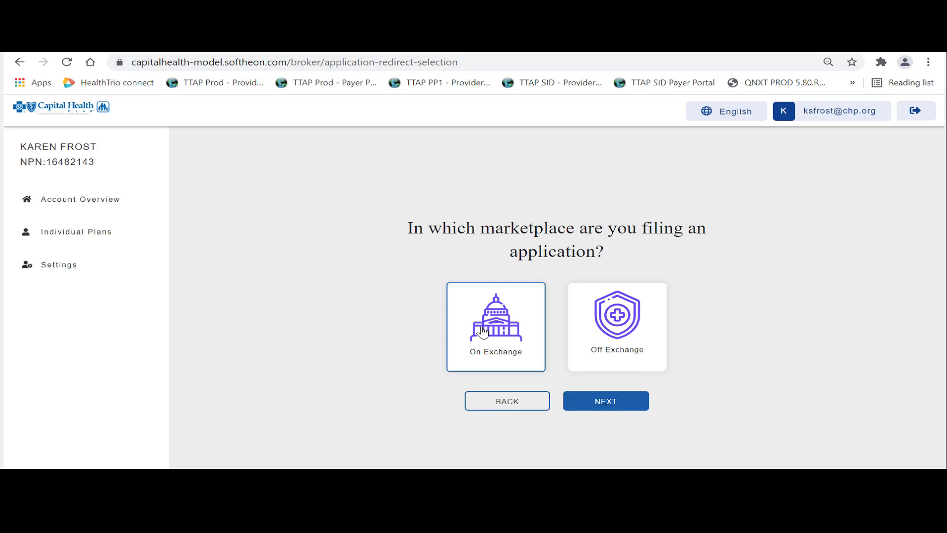
{"action": "left_click", "coordinate": [588, 404]}
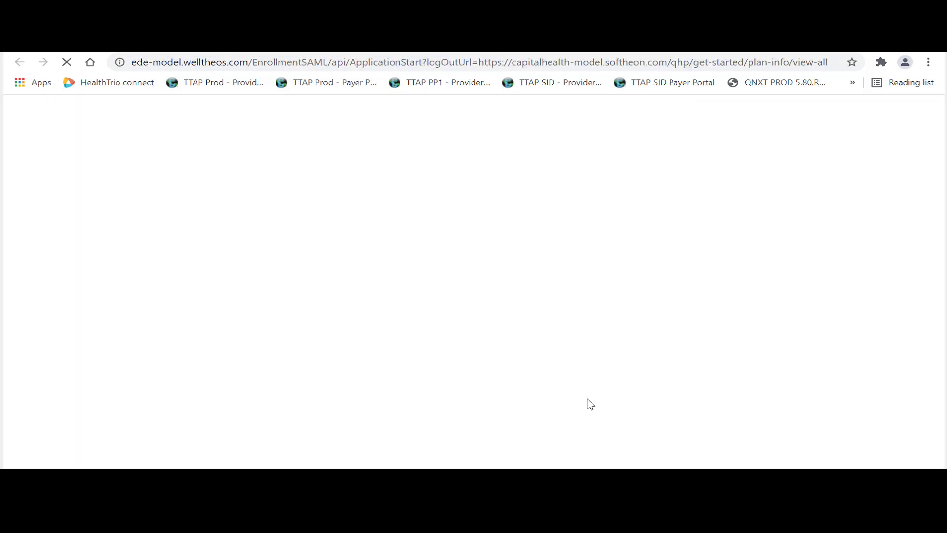
{"action": "left_click", "coordinate": [294, 295]}
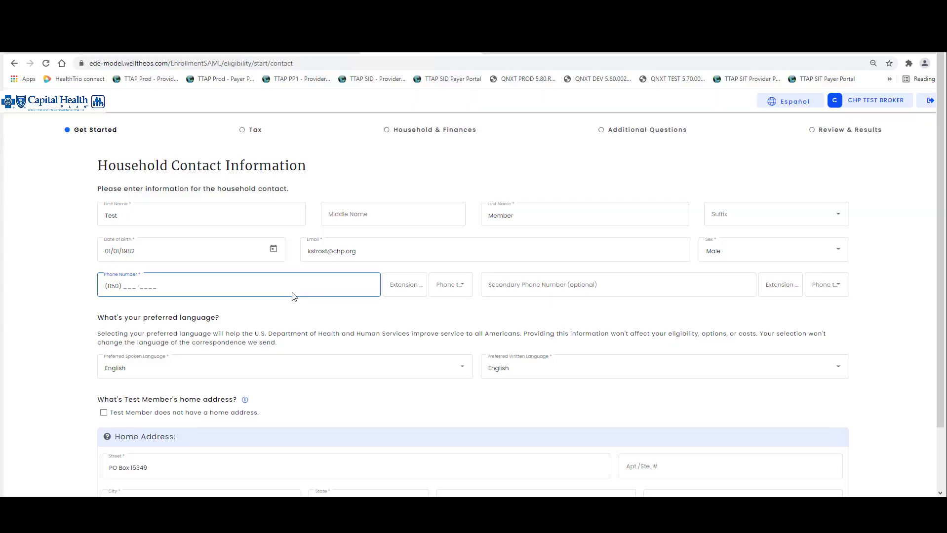
Set phone type to Work, notices by mail, coverage requested and marital status Single
{"action": "left_click", "coordinate": [452, 289]}
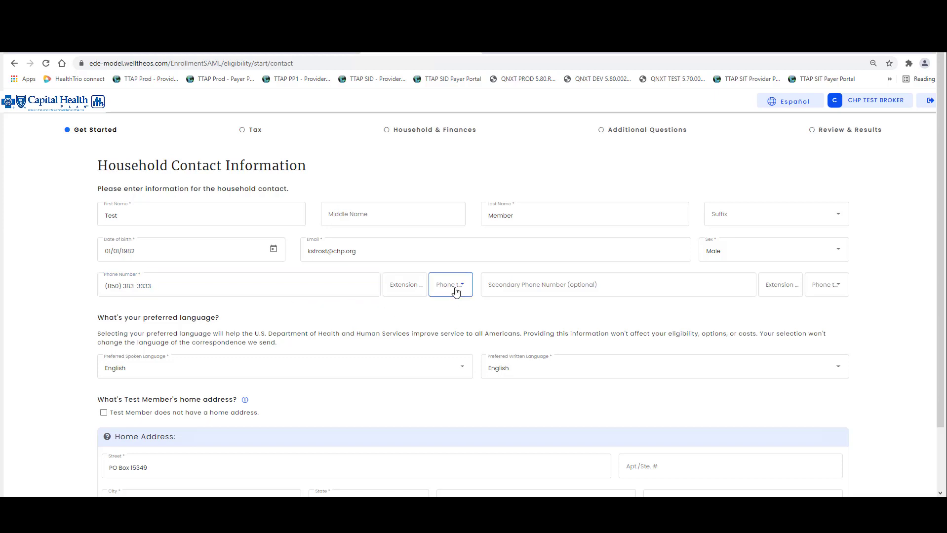
{"action": "left_click", "coordinate": [454, 335]}
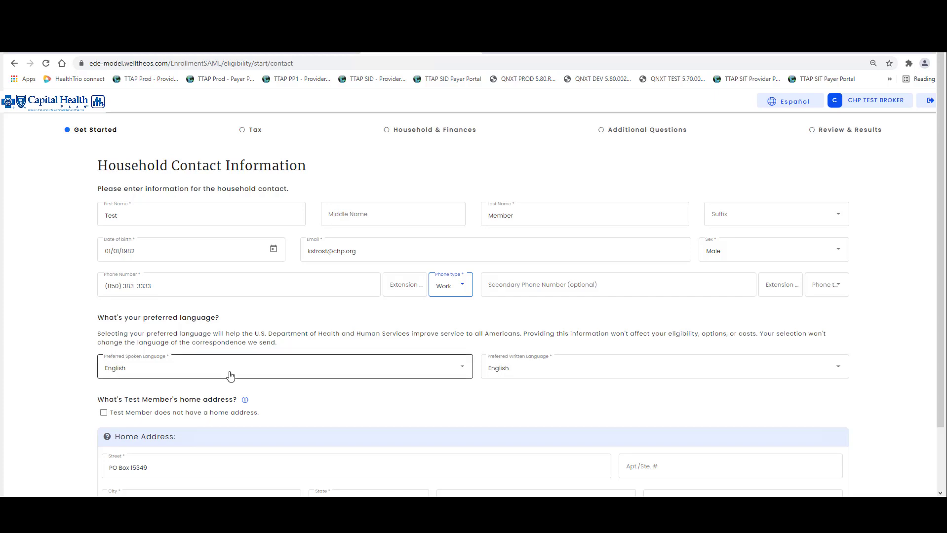
{"action": "scroll", "coordinate": [401, 400], "scroll_direction": "down", "scroll_amount": 2}
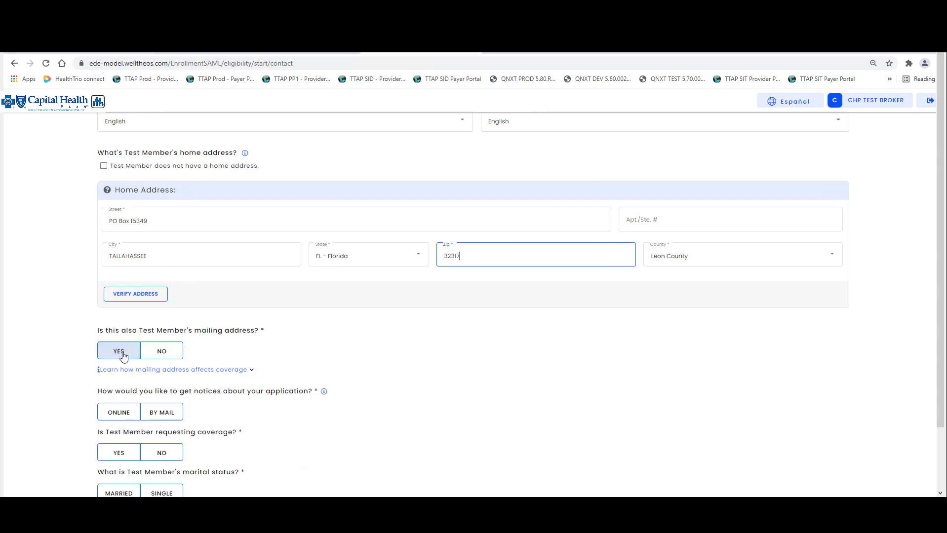
{"action": "scroll", "coordinate": [123, 355], "scroll_direction": "down", "scroll_amount": 1}
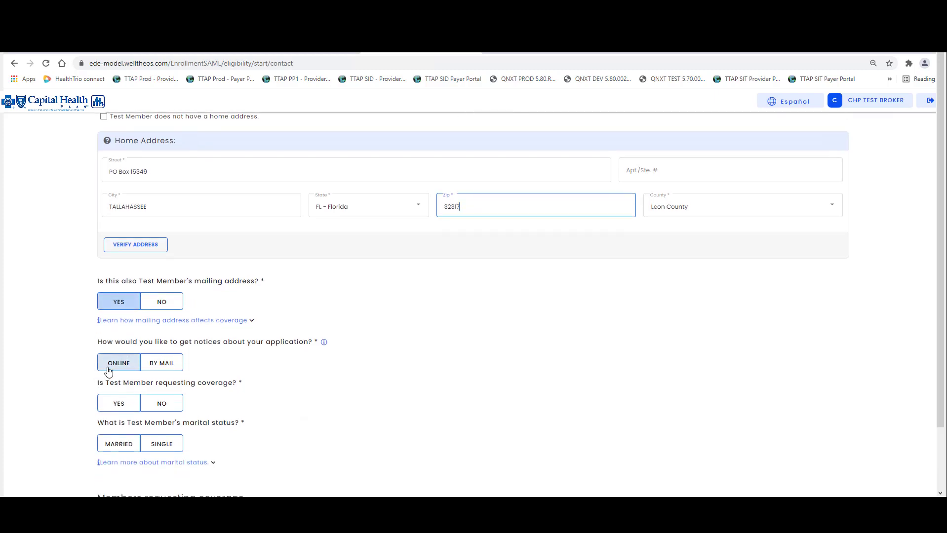
{"action": "left_click", "coordinate": [153, 364]}
{"action": "scroll", "coordinate": [230, 374], "scroll_direction": "down", "scroll_amount": 1}
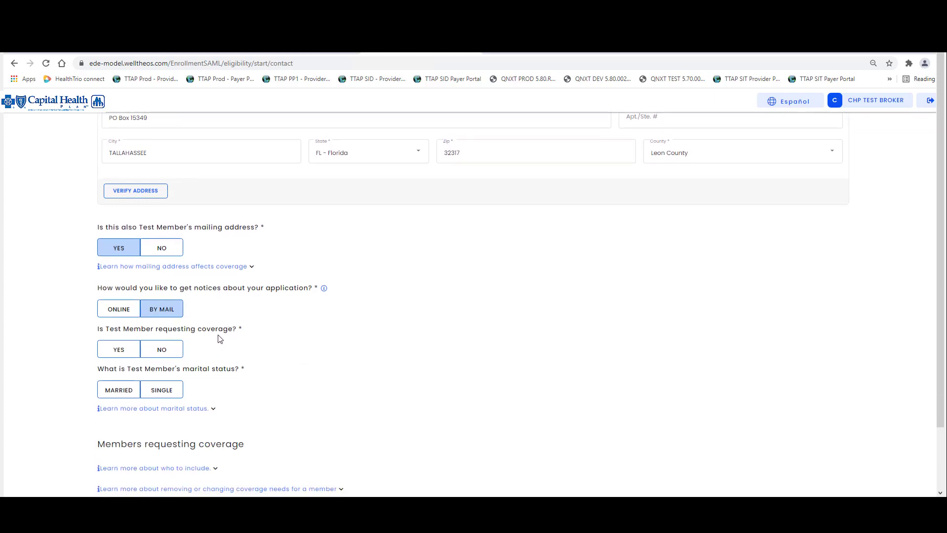
{"action": "left_click", "coordinate": [126, 354]}
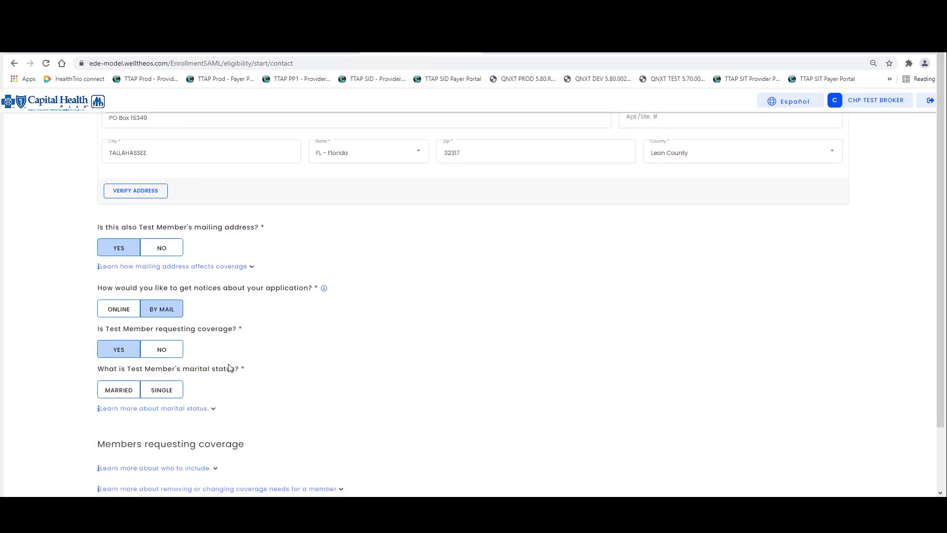
{"action": "left_click", "coordinate": [172, 392]}
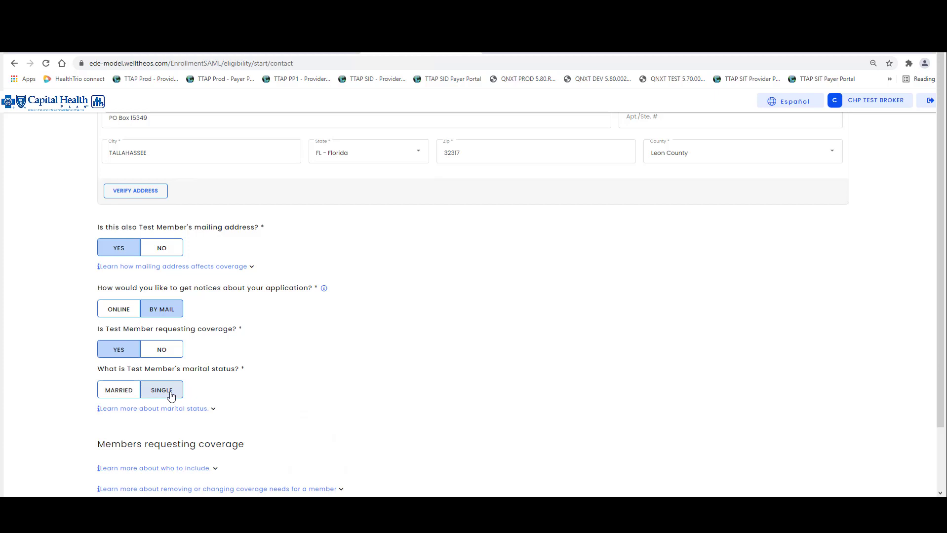
{"action": "left_click", "coordinate": [168, 392]}
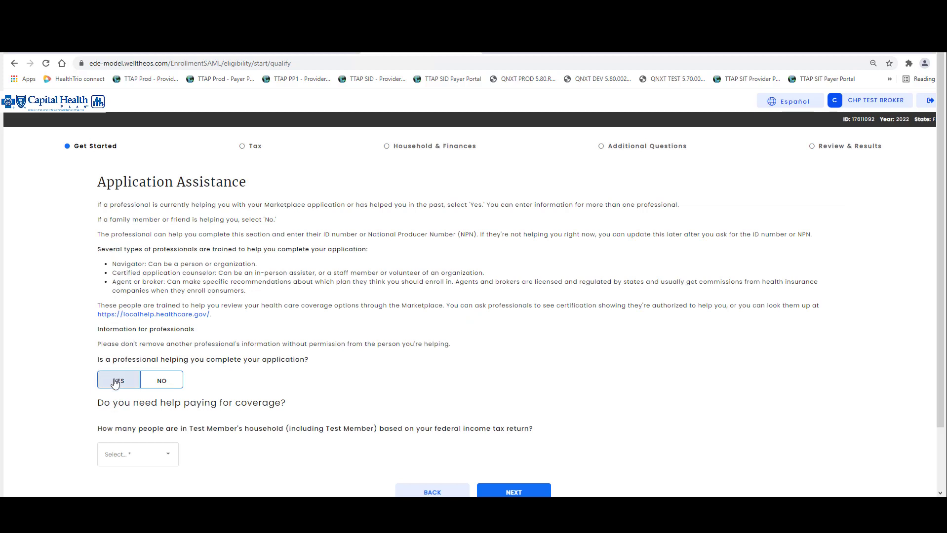
Record that an agent or broker is assisting and fill in the broker's NPN
{"action": "left_click", "coordinate": [115, 384]}
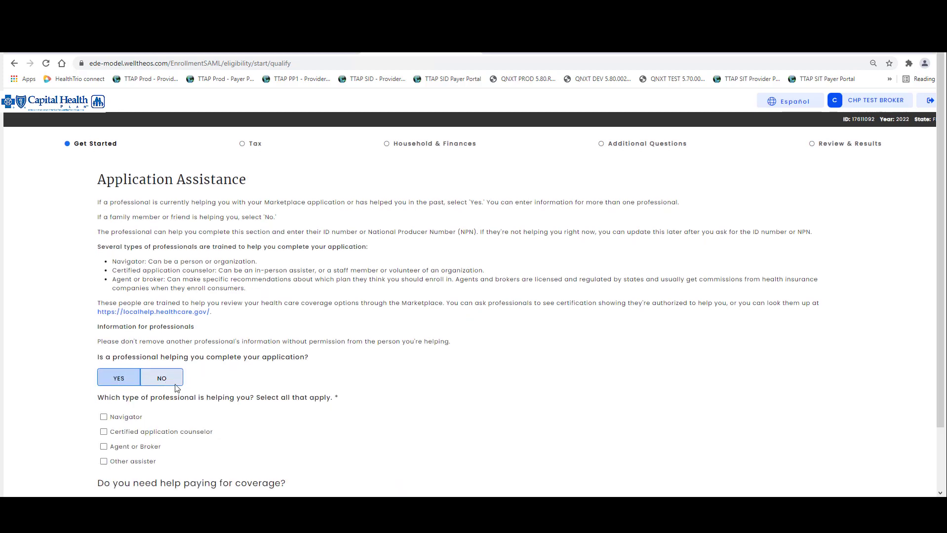
{"action": "scroll", "coordinate": [198, 379], "scroll_direction": "down", "scroll_amount": 1}
{"action": "left_click", "coordinate": [103, 405]}
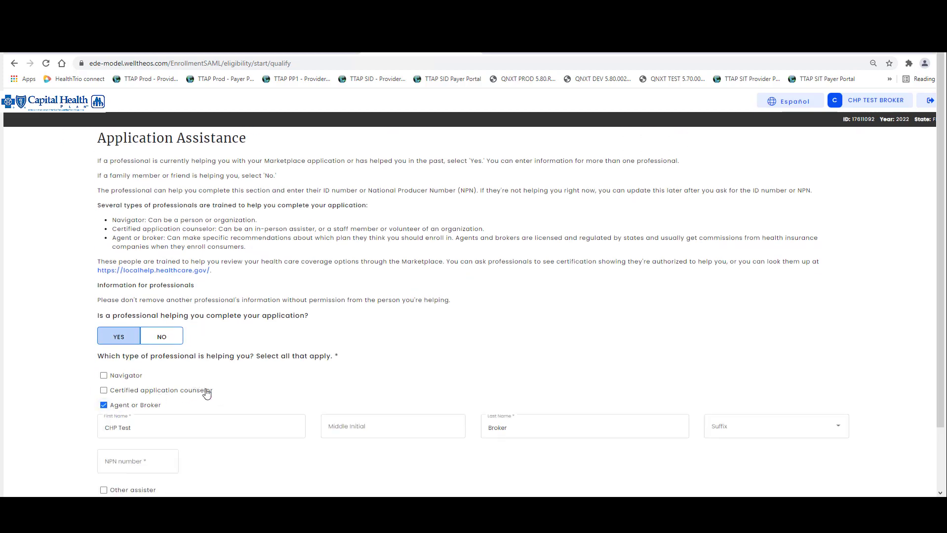
{"action": "scroll", "coordinate": [212, 393], "scroll_direction": "down", "scroll_amount": 1}
{"action": "scroll", "coordinate": [241, 393], "scroll_direction": "down", "scroll_amount": 1}
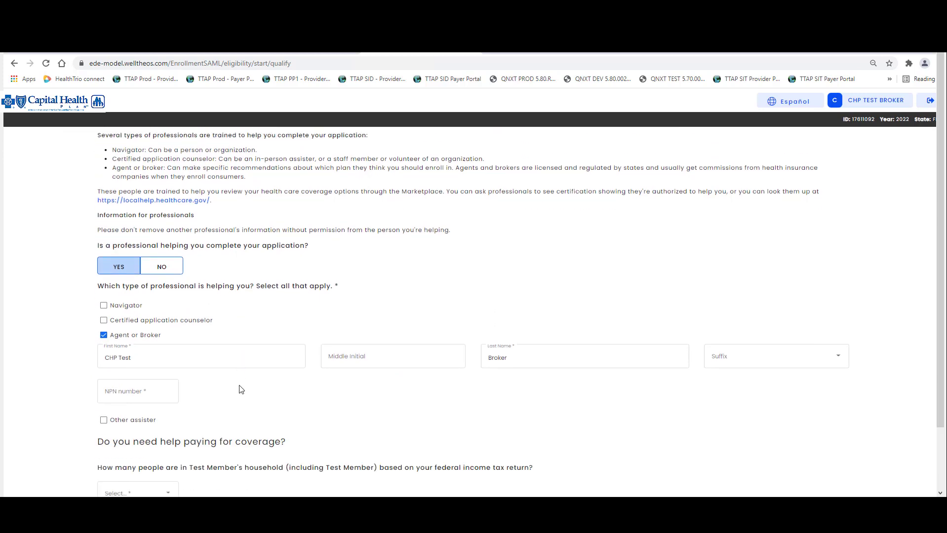
{"action": "left_click", "coordinate": [504, 360]}
{"action": "left_click", "coordinate": [141, 395]}
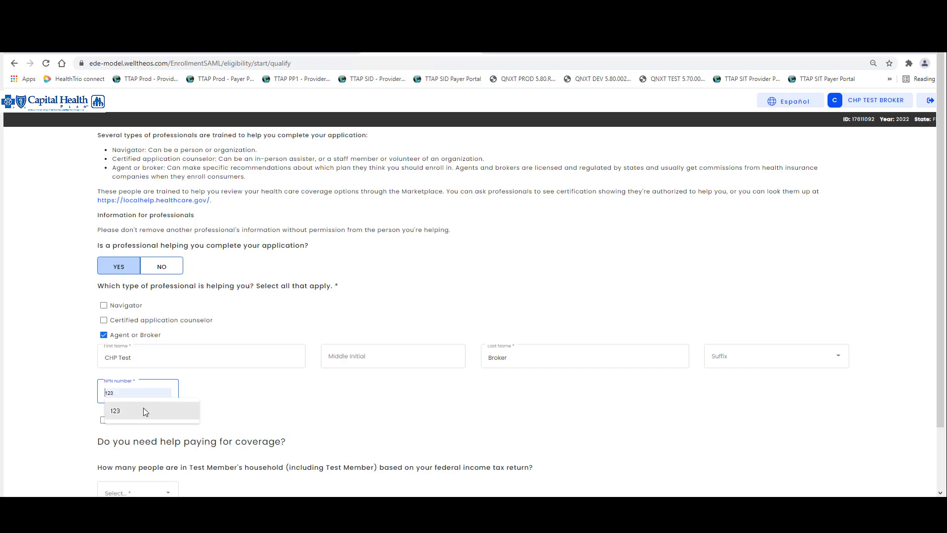
{"action": "left_click", "coordinate": [144, 409]}
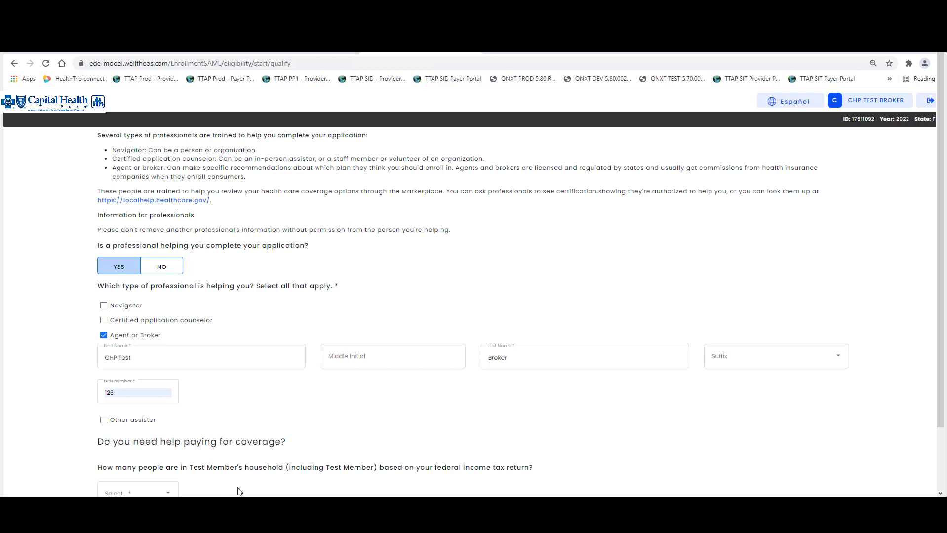
Set household size to 1 with estimated income of $53,000 or less
{"action": "left_click", "coordinate": [144, 492]}
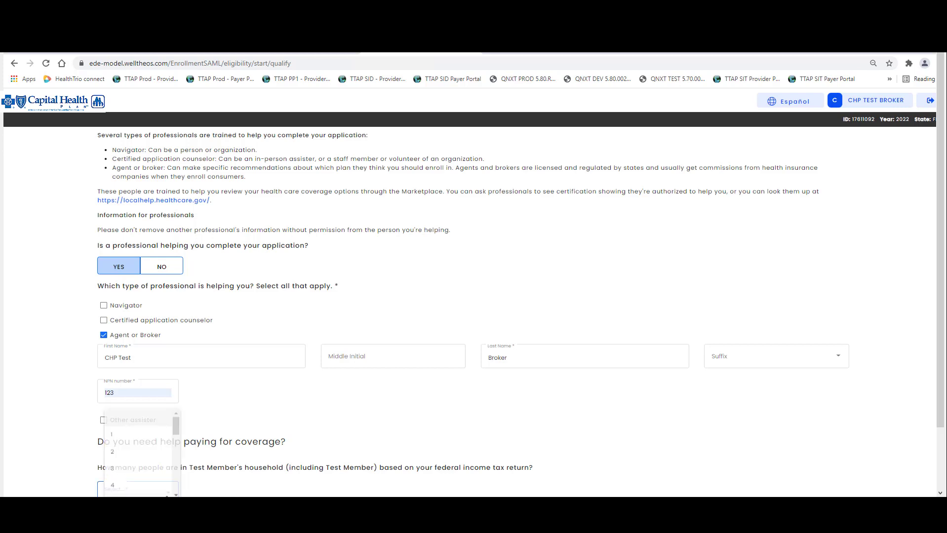
{"action": "left_click", "coordinate": [147, 432]}
{"action": "scroll", "coordinate": [261, 486], "scroll_direction": "down", "scroll_amount": 2}
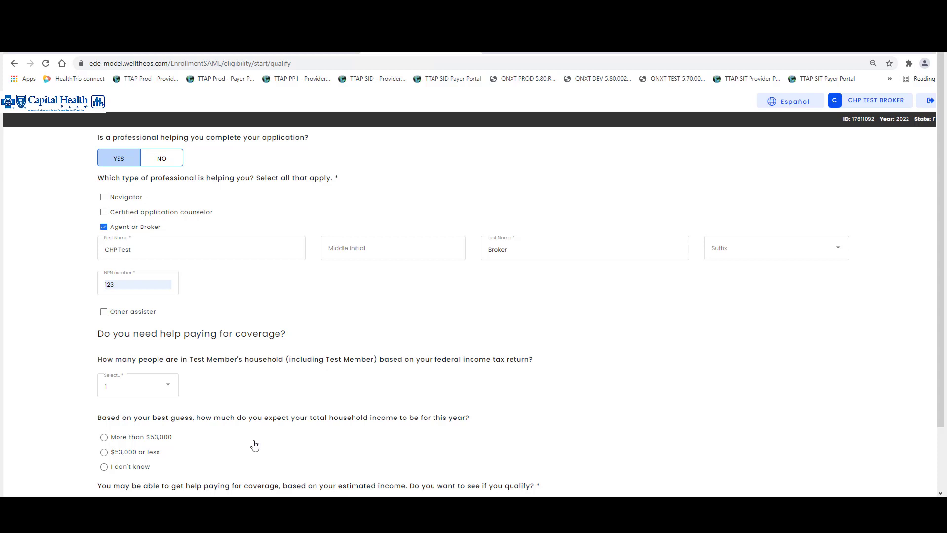
{"action": "left_click", "coordinate": [103, 453]}
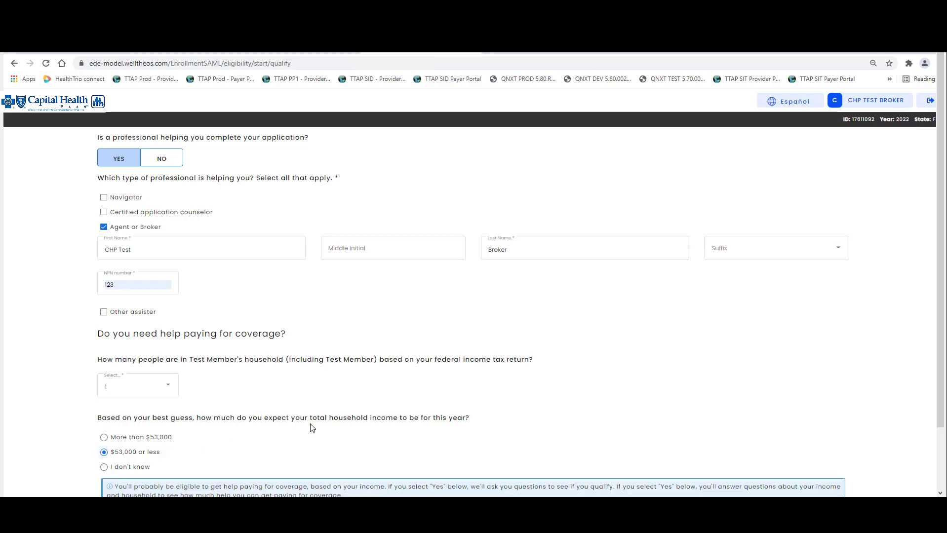
{"action": "scroll", "coordinate": [314, 430], "scroll_direction": "down", "scroll_amount": 1}
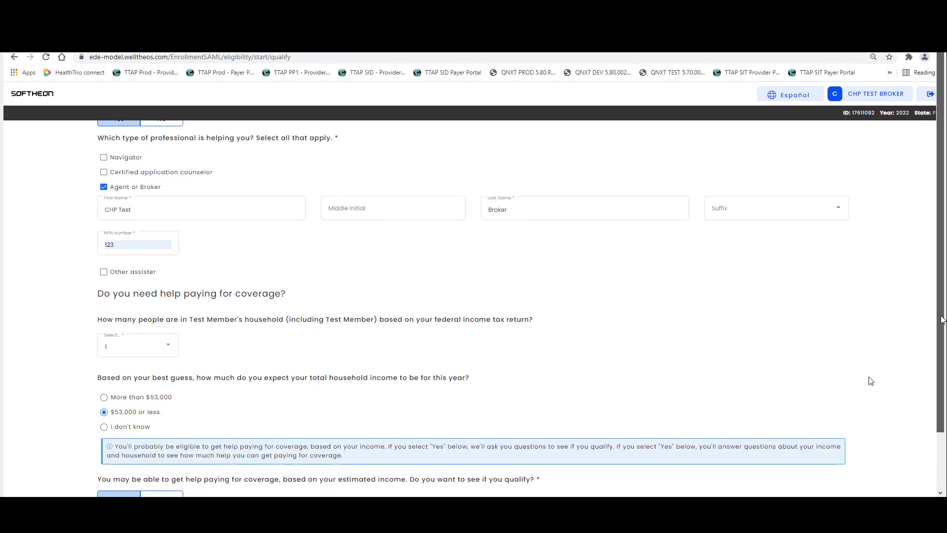
{"action": "scroll", "coordinate": [871, 343], "scroll_direction": "down", "scroll_amount": 1}
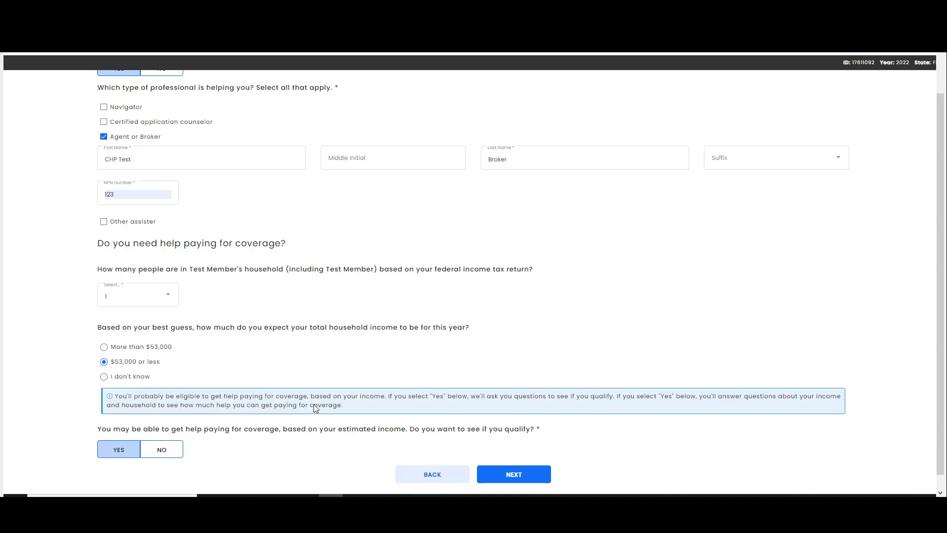
{"action": "left_click", "coordinate": [520, 477]}
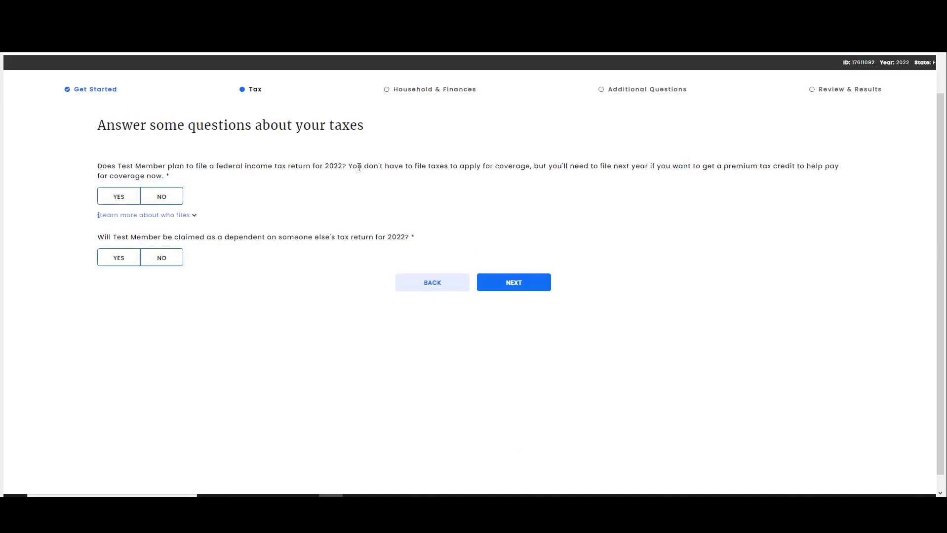
Confirm the member files 2022 taxes, isn't a dependent, and has no extra non-applying members
{"action": "left_click", "coordinate": [118, 201]}
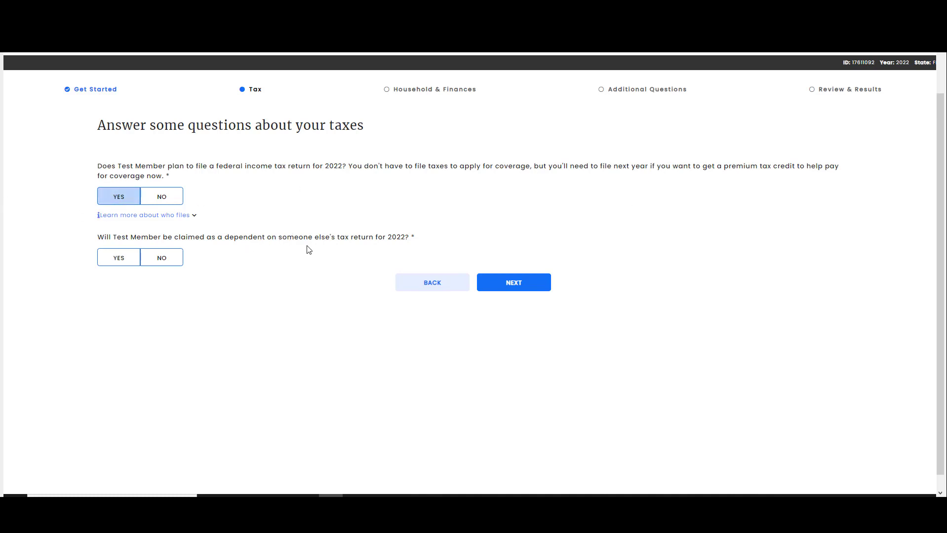
{"action": "left_click", "coordinate": [170, 258]}
{"action": "left_click", "coordinate": [510, 277]}
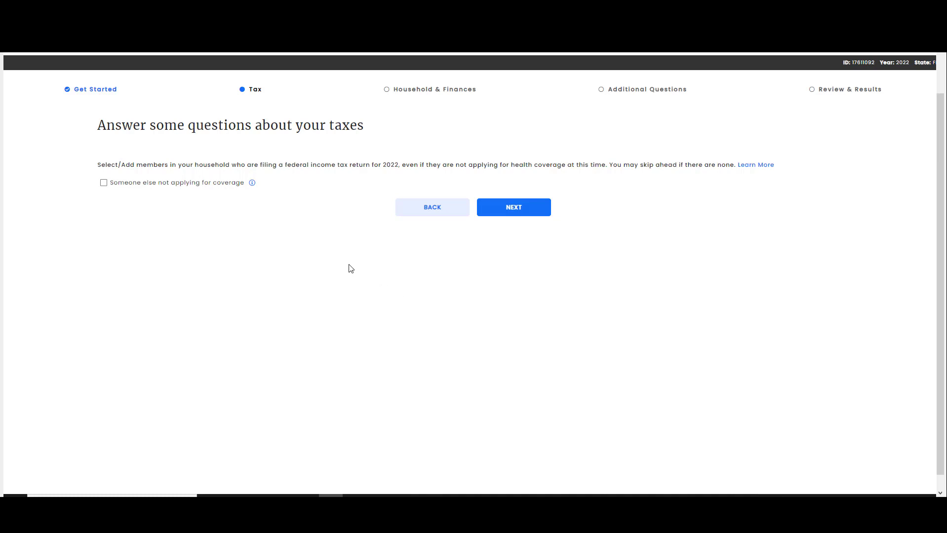
{"action": "left_click", "coordinate": [103, 183]}
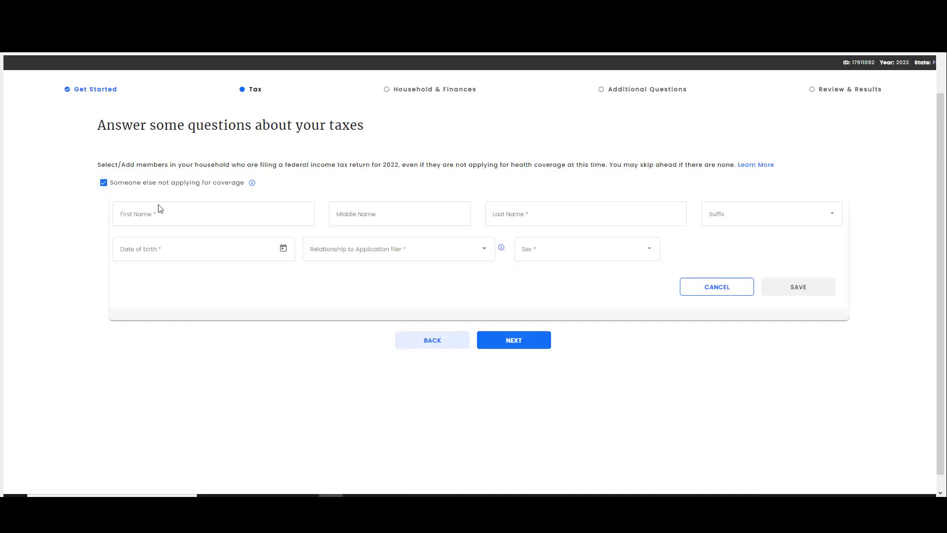
{"action": "left_click", "coordinate": [104, 184]}
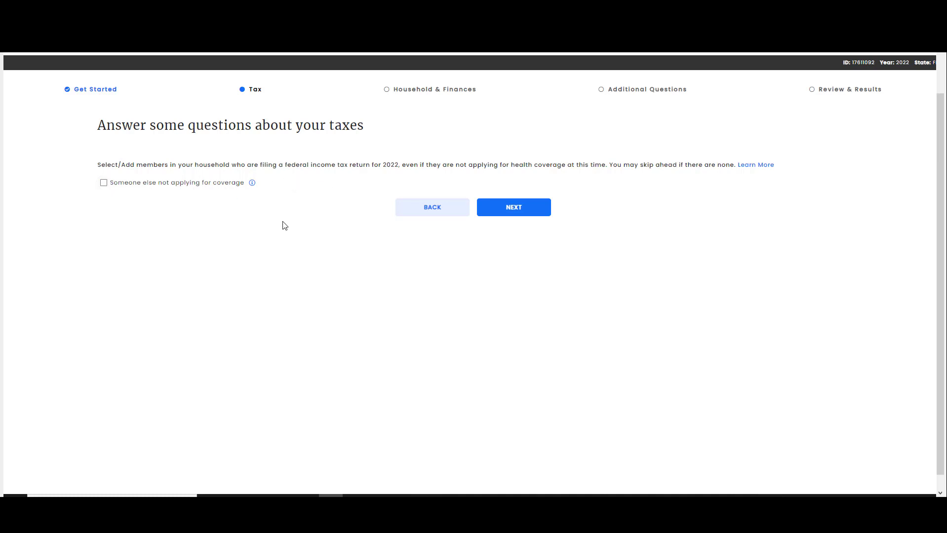
{"action": "left_click", "coordinate": [515, 212]}
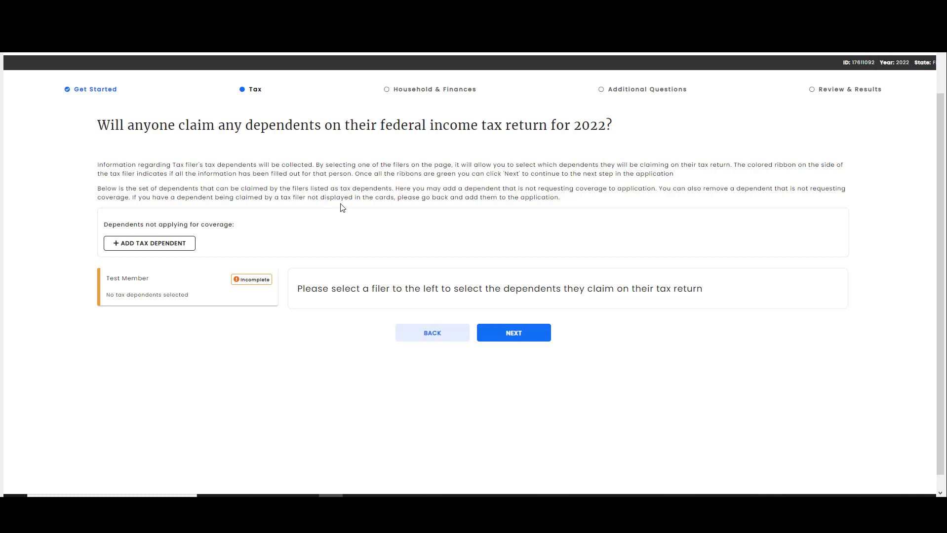
Mark the test member as claiming no tax dependents and caring for no other children
{"action": "left_click", "coordinate": [152, 290]}
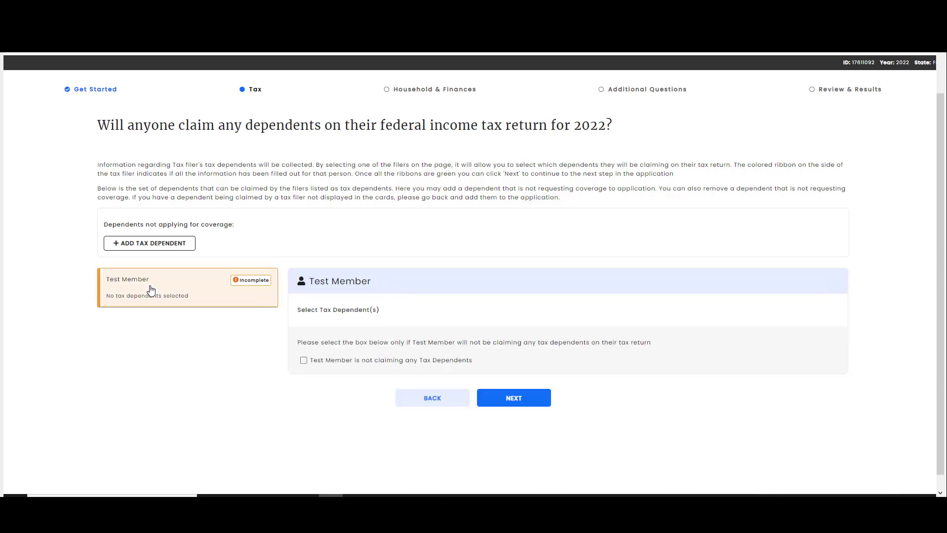
{"action": "left_click", "coordinate": [303, 361]}
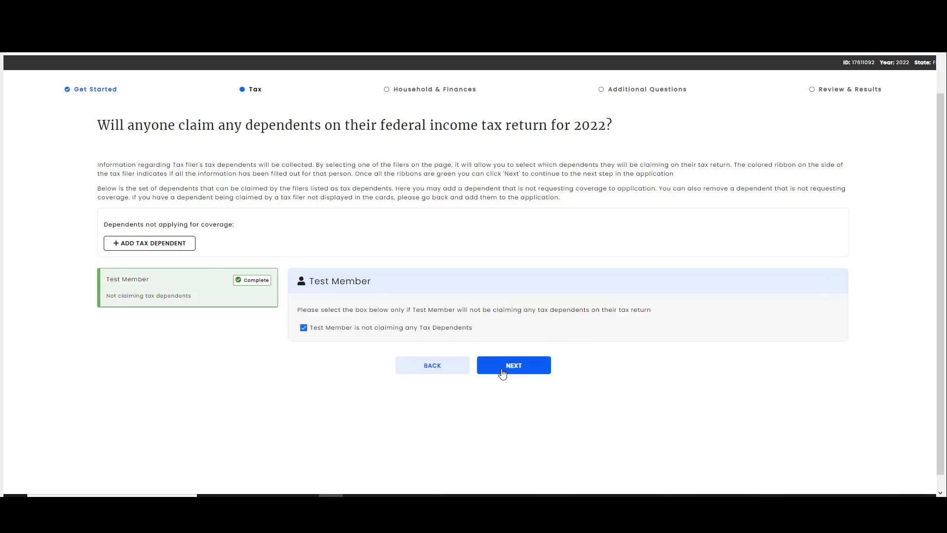
{"action": "left_click", "coordinate": [512, 366]}
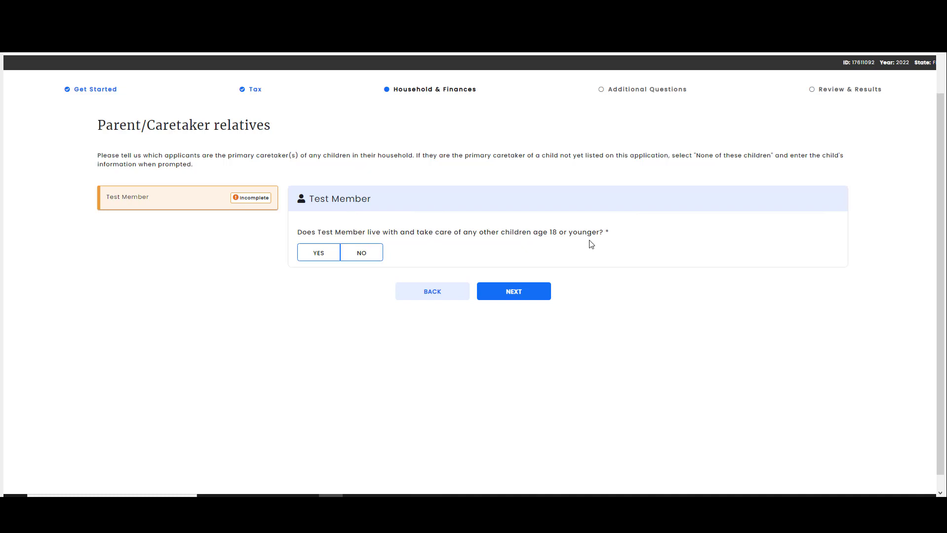
{"action": "left_click", "coordinate": [373, 254]}
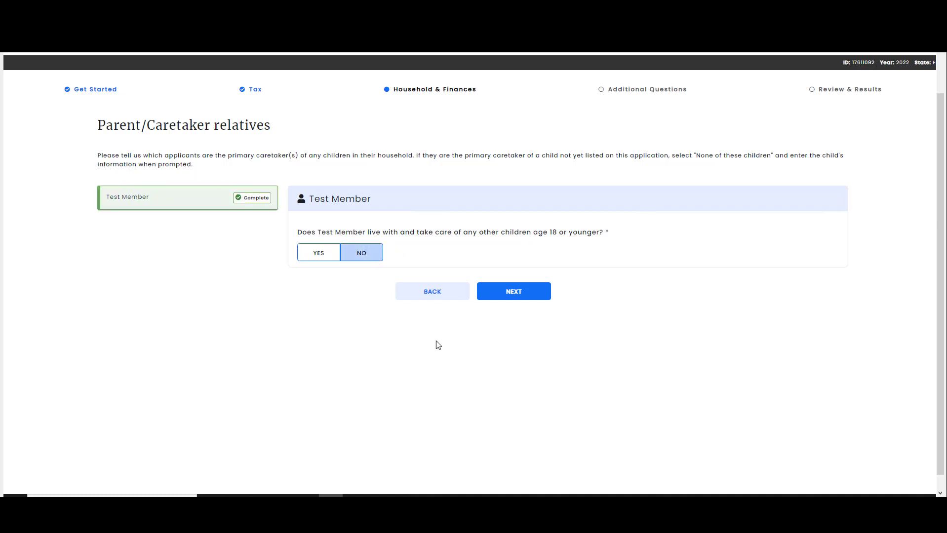
{"action": "left_click", "coordinate": [525, 294]}
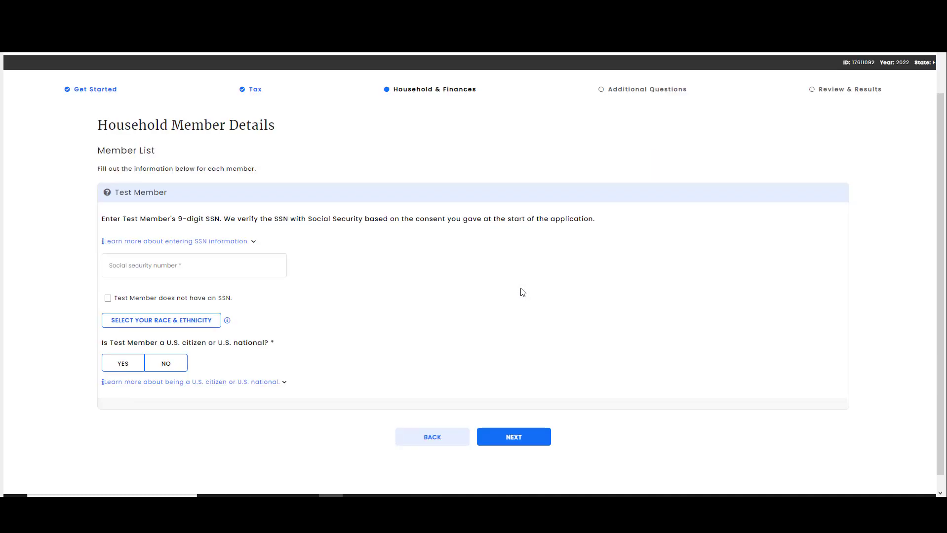
Enter the applicant's SSN, confirm the card name matches, choose race White and non-naturalized citizenship
{"action": "left_click", "coordinate": [217, 264]}
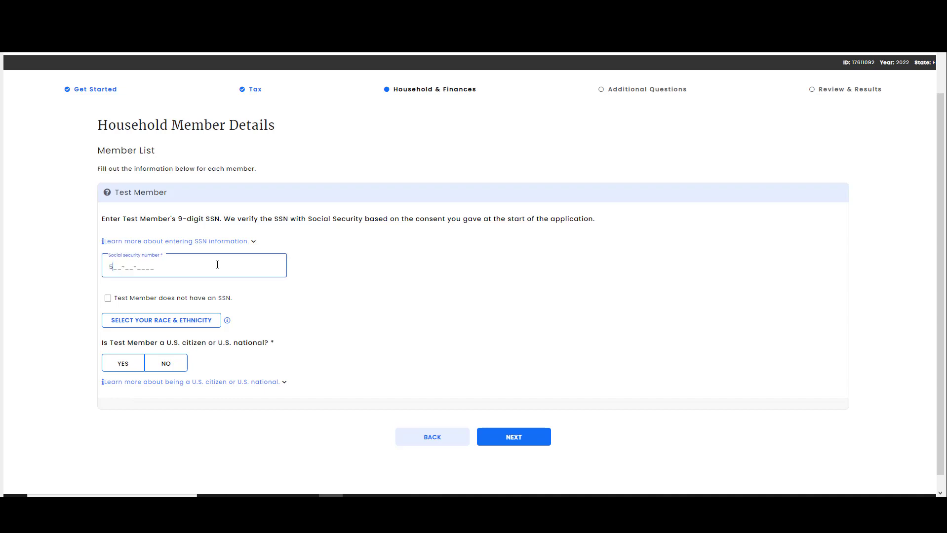
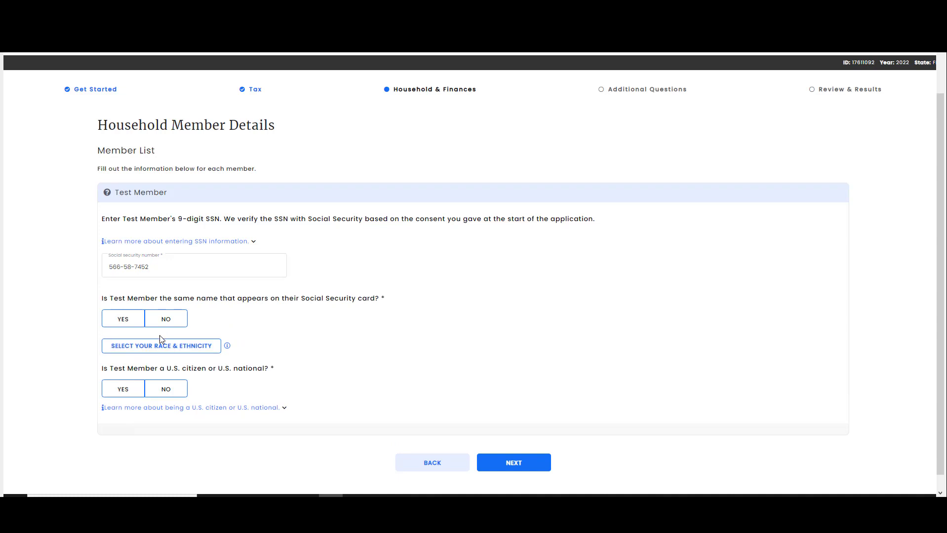
{"action": "left_click", "coordinate": [131, 322]}
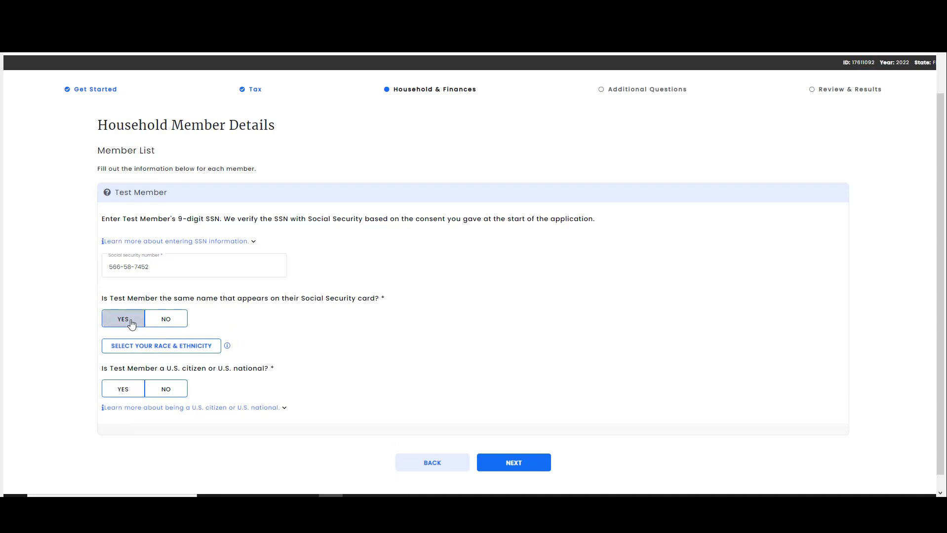
{"action": "left_click", "coordinate": [150, 345]}
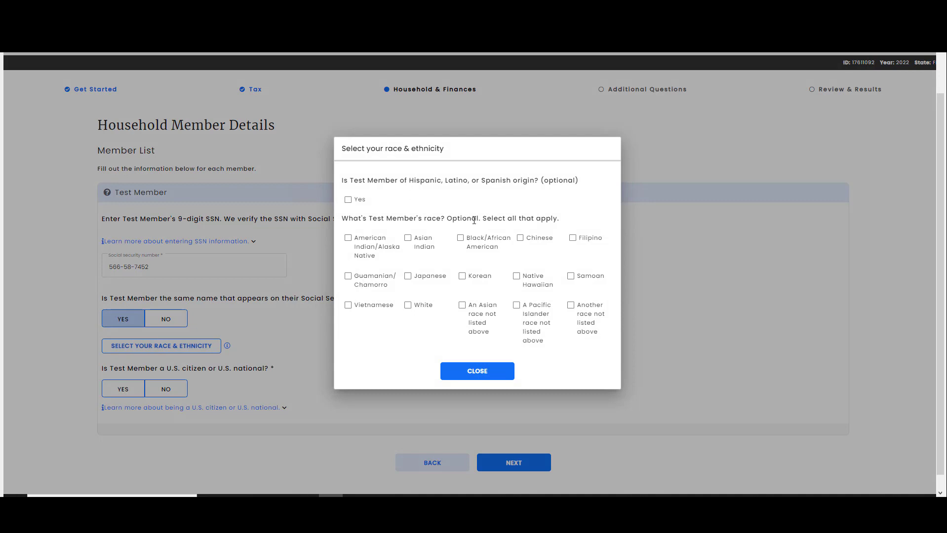
{"action": "left_click", "coordinate": [408, 305]}
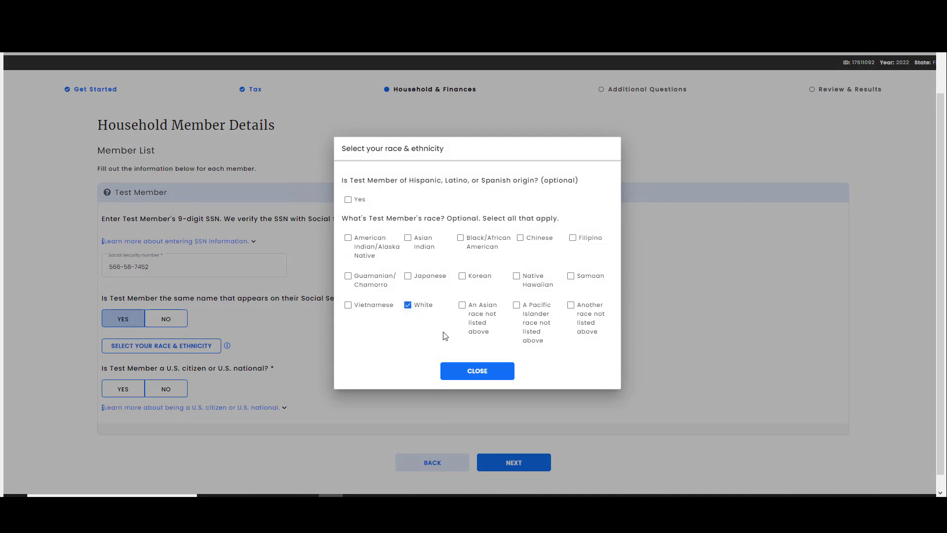
{"action": "left_click", "coordinate": [478, 372]}
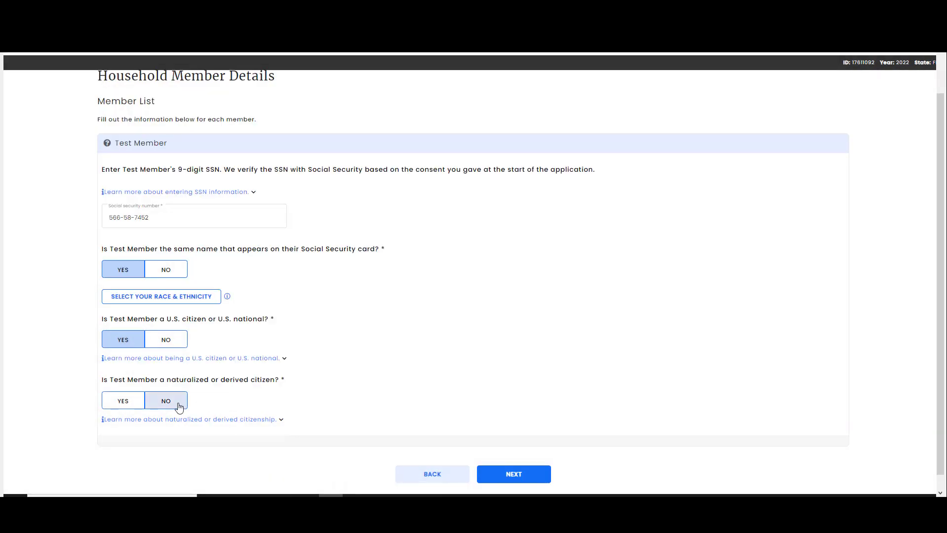
{"action": "left_click", "coordinate": [179, 406]}
{"action": "left_click", "coordinate": [520, 478]}
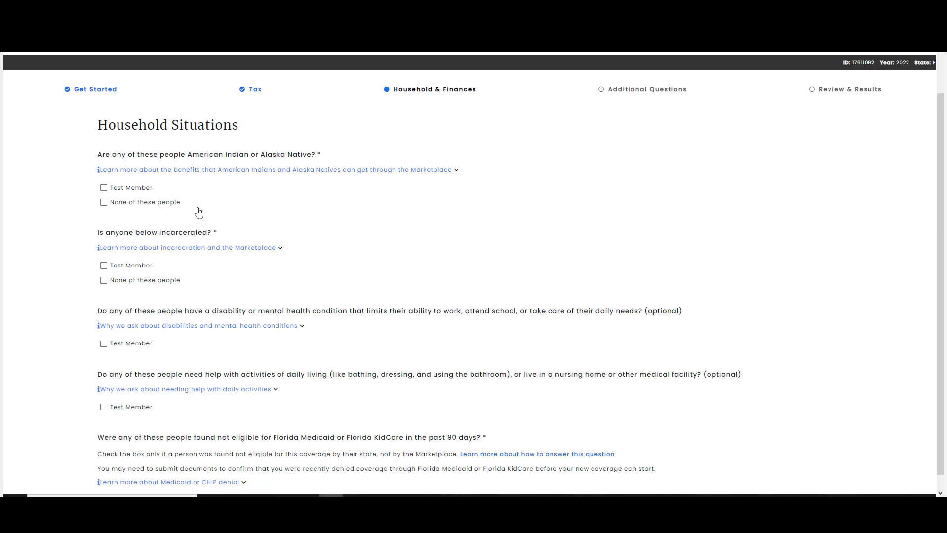
Answer 'None of these people' to the household situation questions, starting with American Indian or Alaska Native
{"action": "left_click", "coordinate": [103, 203]}
{"action": "scroll", "coordinate": [285, 213], "scroll_direction": "down", "scroll_amount": 2}
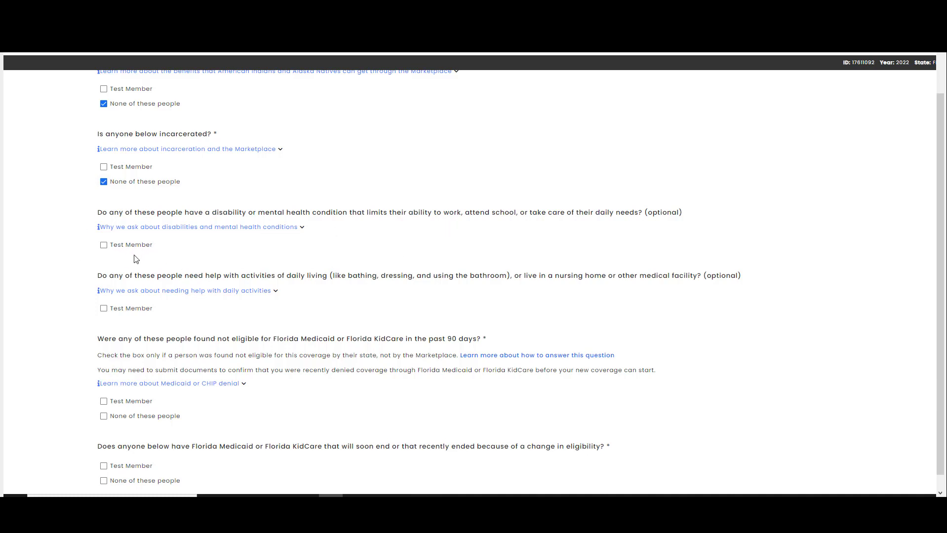
{"action": "scroll", "coordinate": [159, 260], "scroll_direction": "down", "scroll_amount": 1}
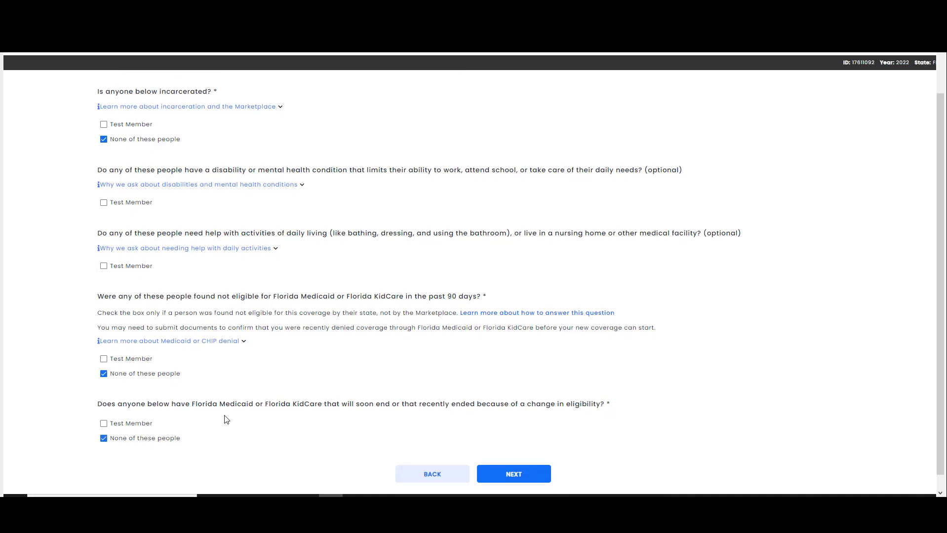
{"action": "left_click", "coordinate": [524, 473]}
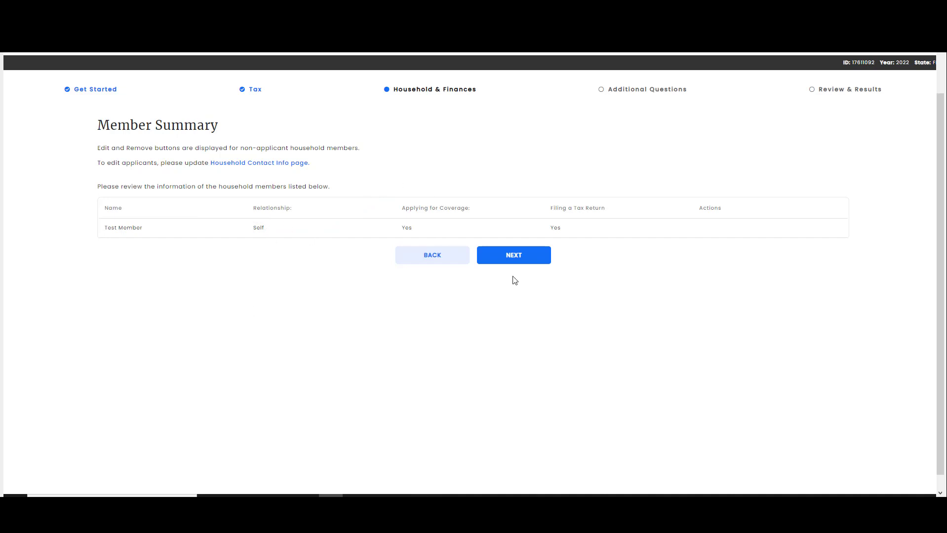
Add a Job income source of $25,000 yearly from employer ABC for the applicant
{"action": "left_click", "coordinate": [518, 255]}
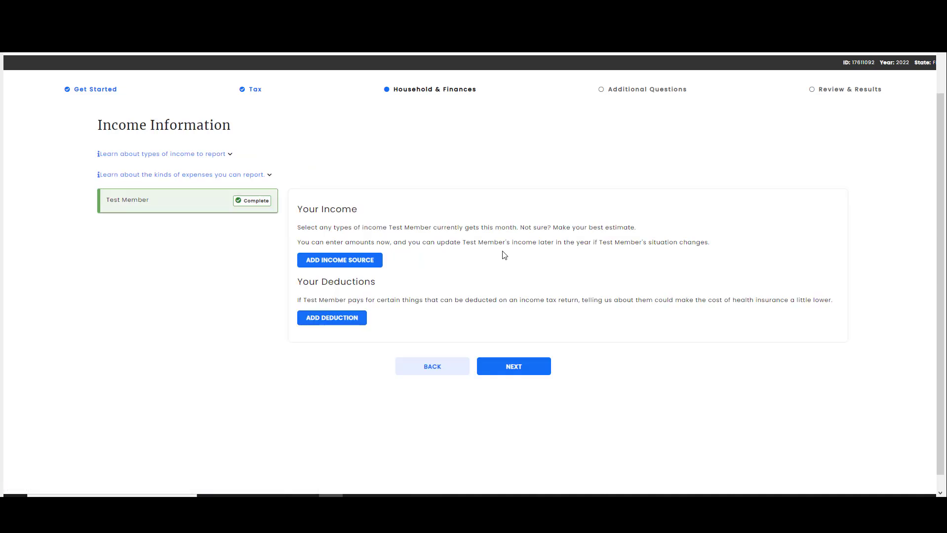
{"action": "left_click", "coordinate": [350, 262]}
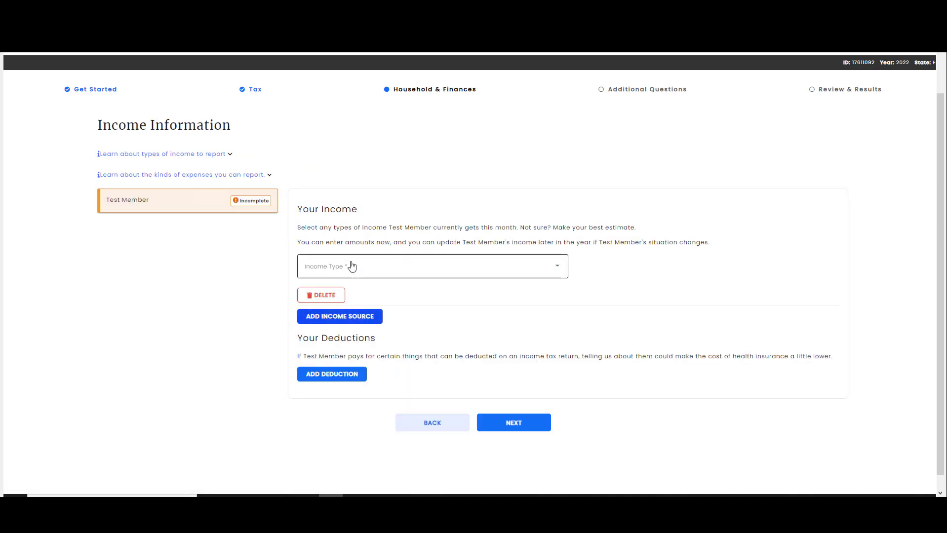
{"action": "left_click", "coordinate": [362, 268]}
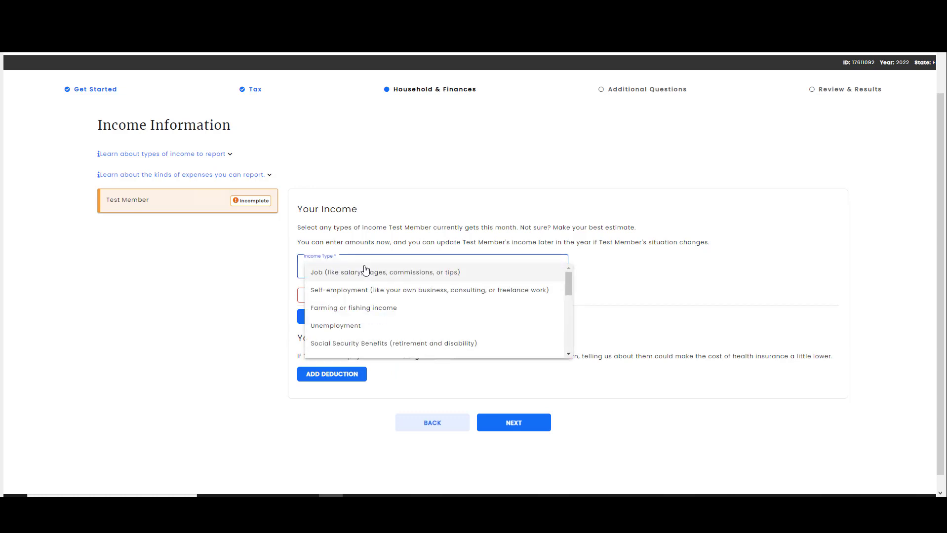
{"action": "left_click", "coordinate": [368, 273]}
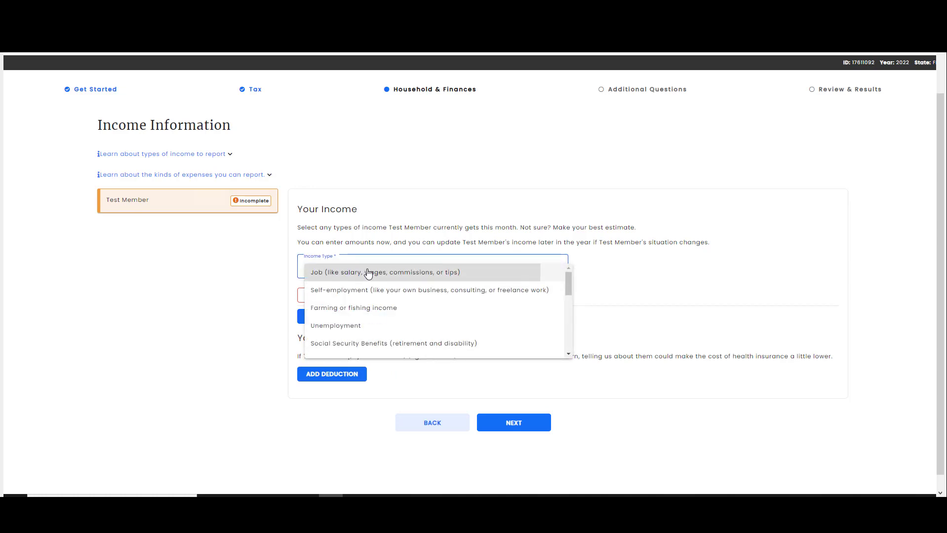
{"action": "scroll", "coordinate": [645, 225], "scroll_direction": "down", "scroll_amount": 2}
{"action": "scroll", "coordinate": [646, 225], "scroll_direction": "down", "scroll_amount": 1}
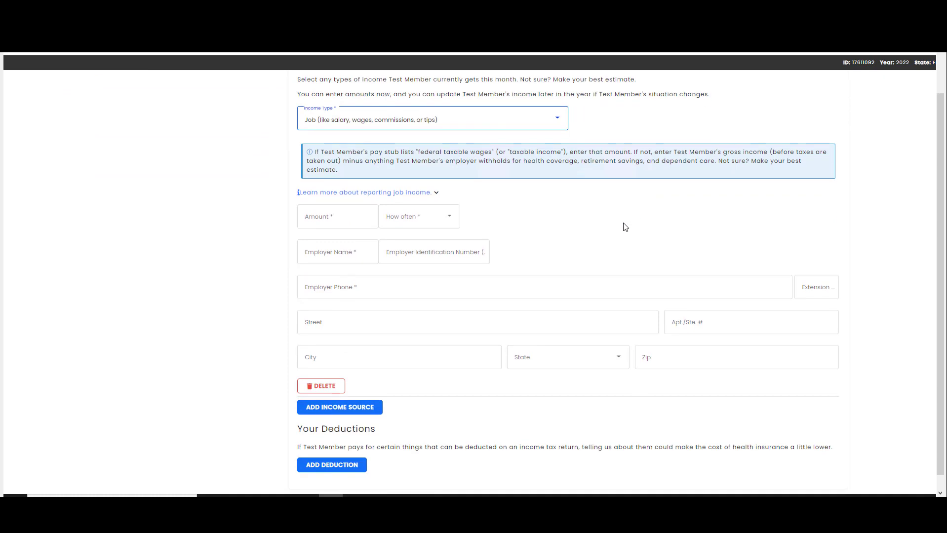
{"action": "scroll", "coordinate": [608, 226], "scroll_direction": "up", "scroll_amount": 1}
{"action": "left_click", "coordinate": [366, 265]}
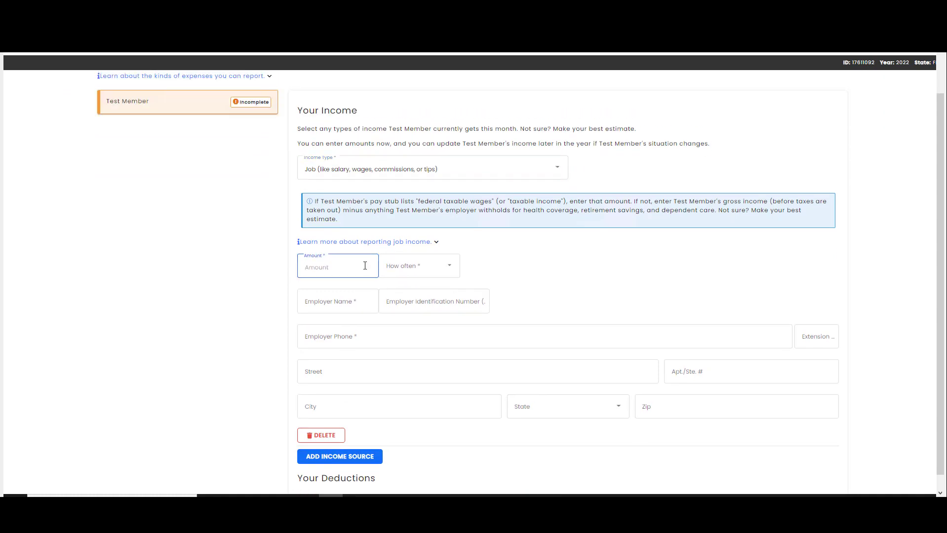
{"action": "type", "text": "15000"}
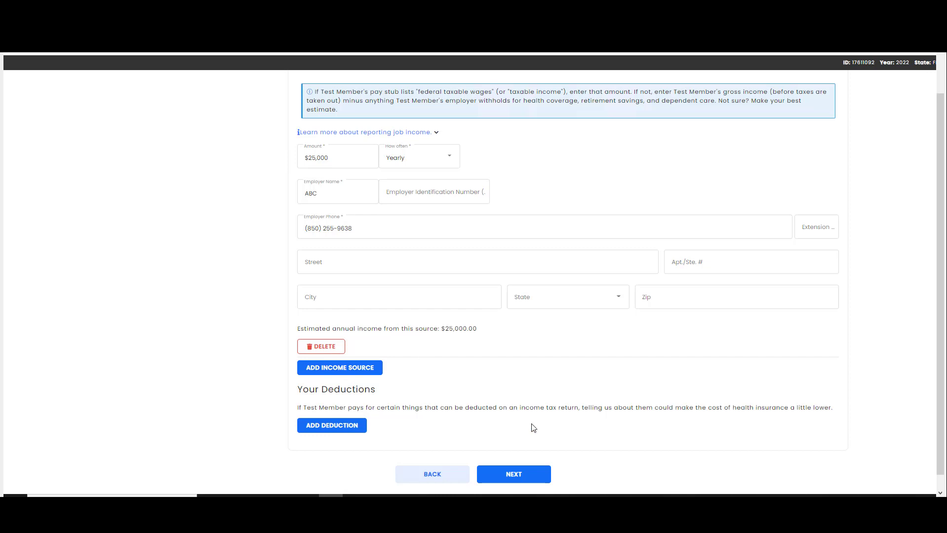
{"action": "left_click", "coordinate": [527, 474]}
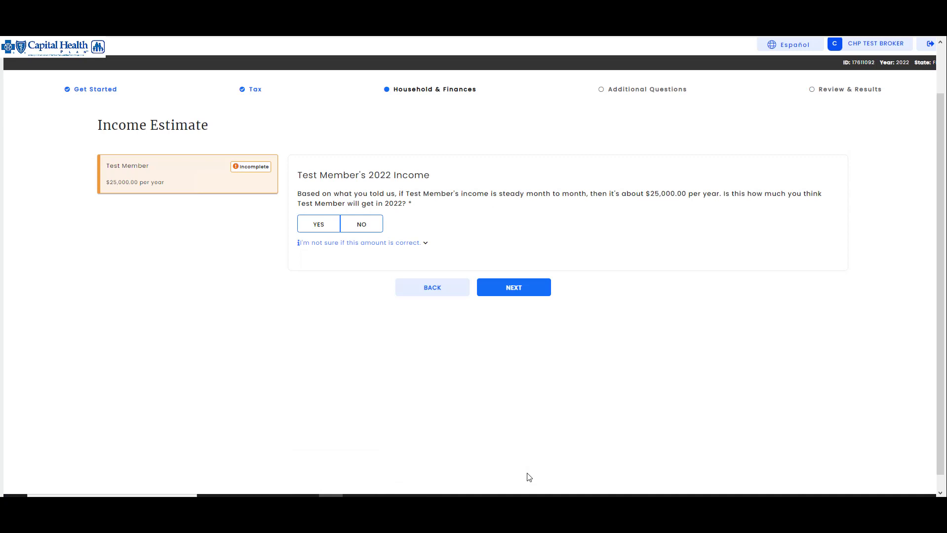
Move on from the $25,000.00 income estimate to the Premium tax credit page
{"action": "left_click", "coordinate": [521, 288]}
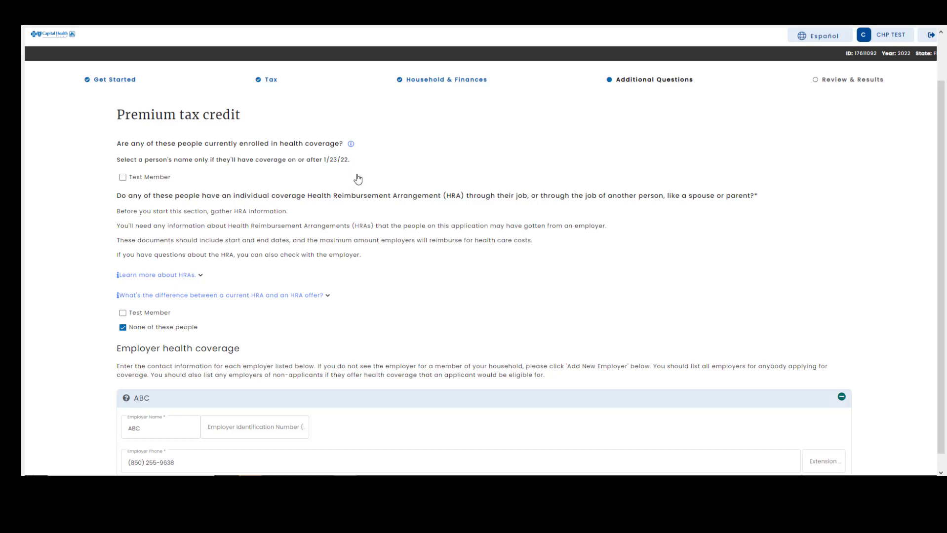
Record the applicant as ABC's employee, with no one offered coverage through this job
{"action": "scroll", "coordinate": [358, 178], "scroll_direction": "down", "scroll_amount": 1}
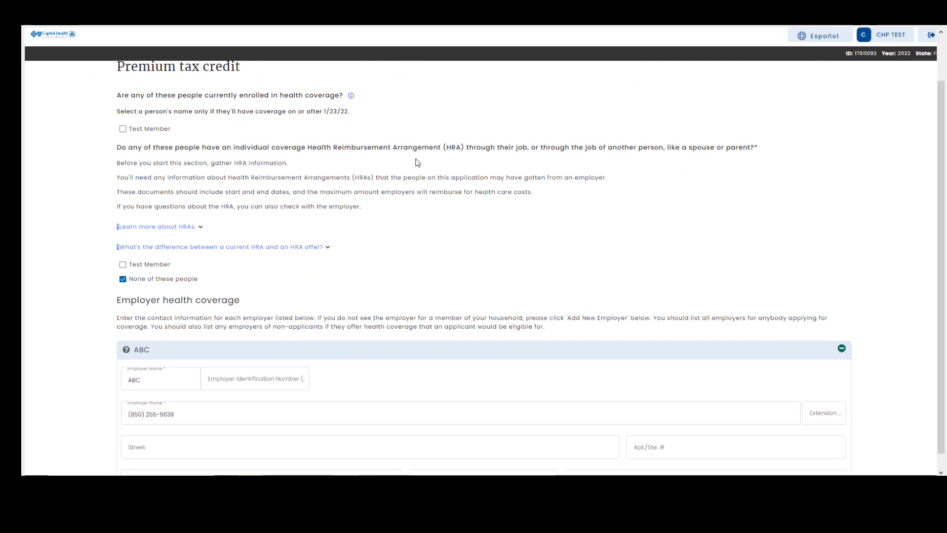
{"action": "scroll", "coordinate": [405, 160], "scroll_direction": "down", "scroll_amount": 1}
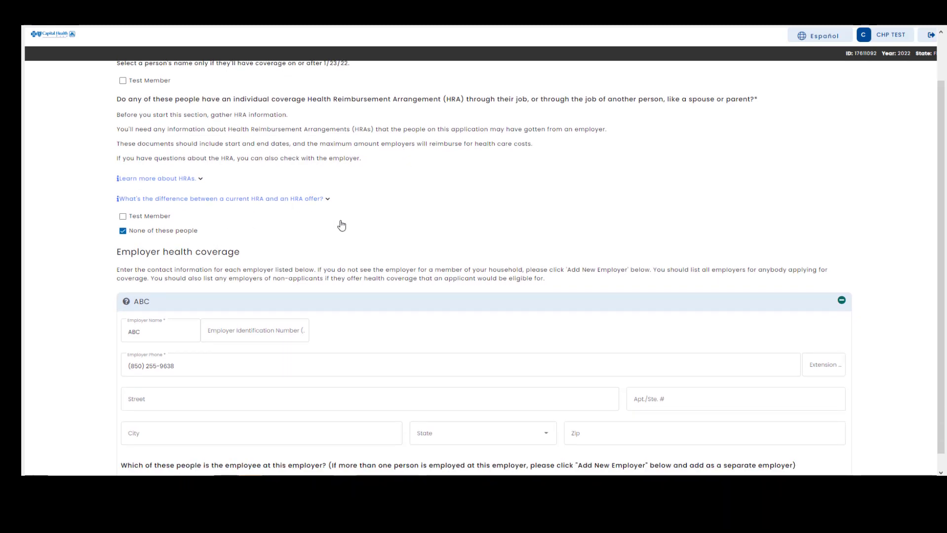
{"action": "scroll", "coordinate": [342, 225], "scroll_direction": "down", "scroll_amount": 1}
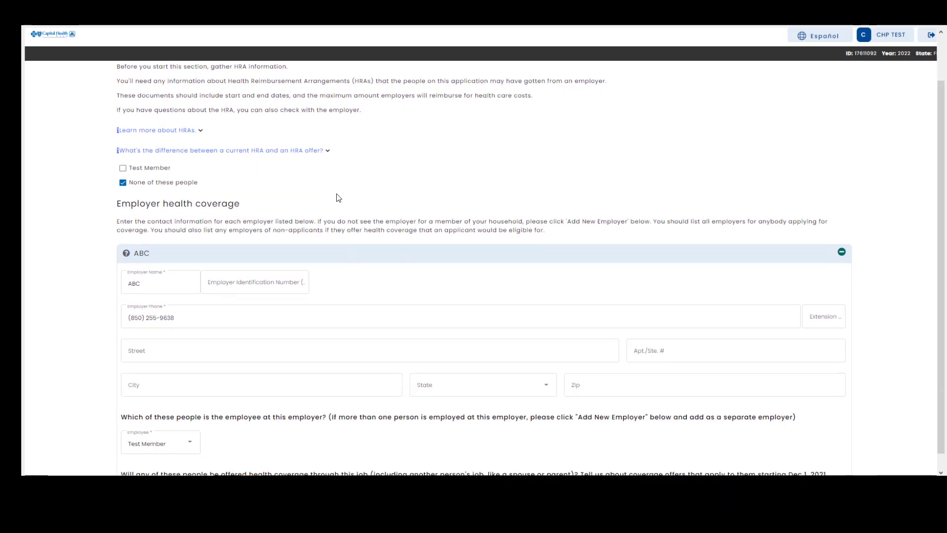
{"action": "scroll", "coordinate": [342, 199], "scroll_direction": "down", "scroll_amount": 1}
{"action": "scroll", "coordinate": [344, 200], "scroll_direction": "down", "scroll_amount": 1}
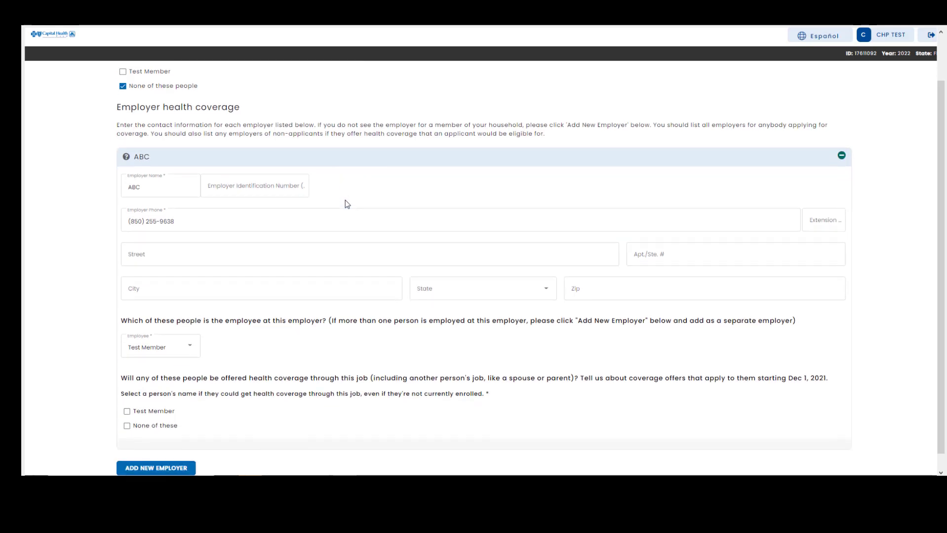
{"action": "scroll", "coordinate": [344, 200], "scroll_direction": "down", "scroll_amount": 1}
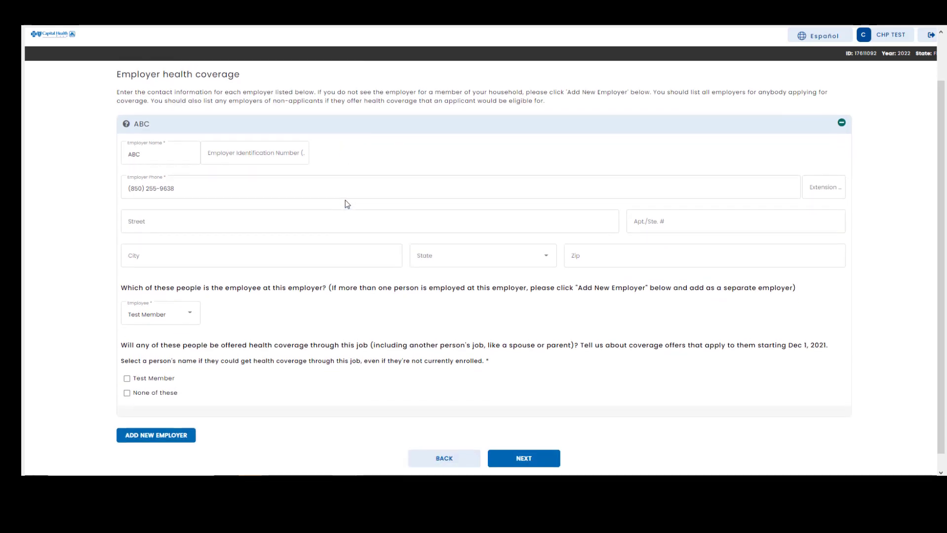
{"action": "left_click", "coordinate": [192, 316]}
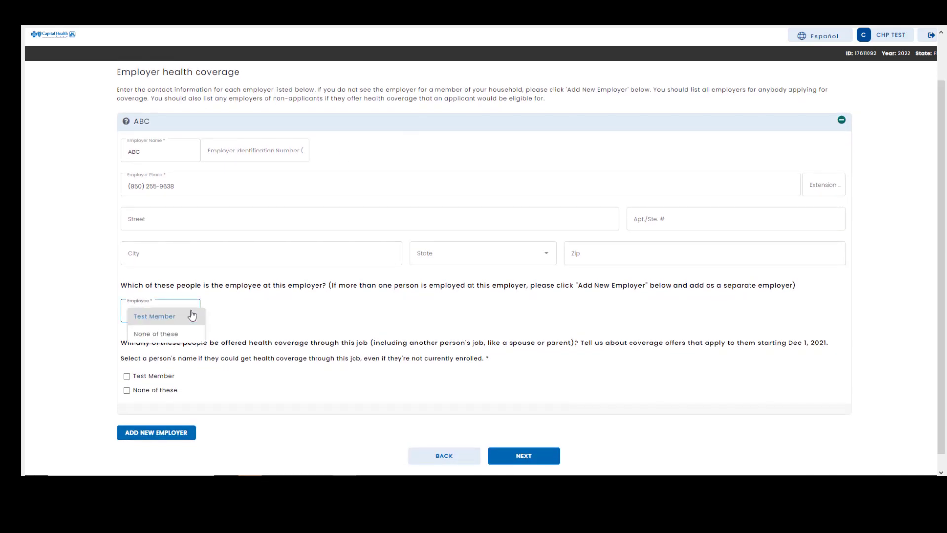
{"action": "left_click", "coordinate": [190, 319]}
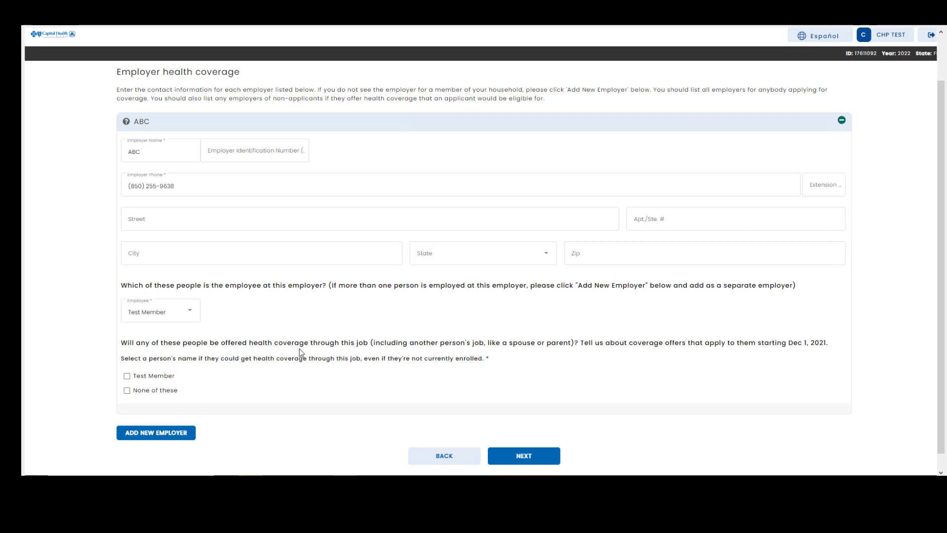
{"action": "left_click", "coordinate": [127, 392]}
{"action": "left_click", "coordinate": [524, 455]}
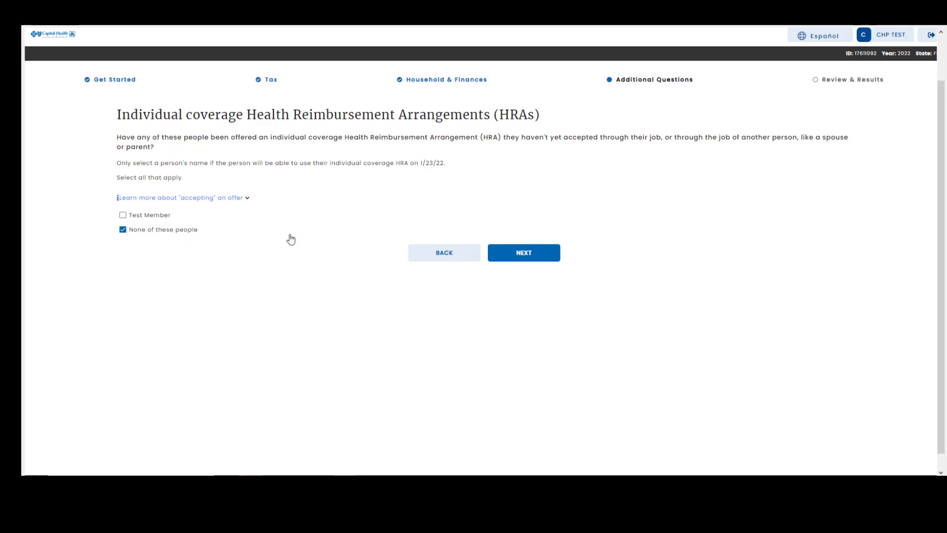
Answer 'None of these people' to the HRA, recently-lost and will-lose coverage questions
{"action": "left_click", "coordinate": [525, 252]}
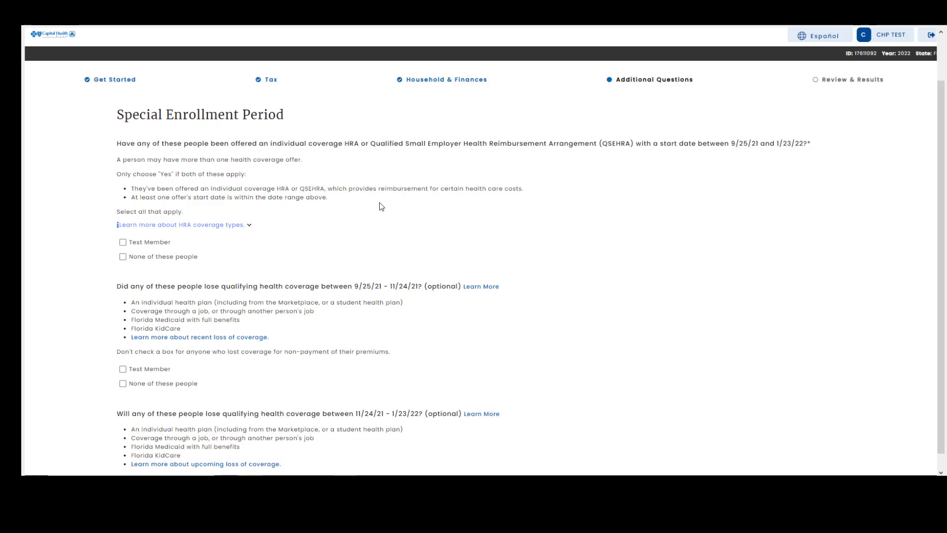
{"action": "left_click", "coordinate": [123, 257]}
{"action": "scroll", "coordinate": [124, 261], "scroll_direction": "down", "scroll_amount": 2}
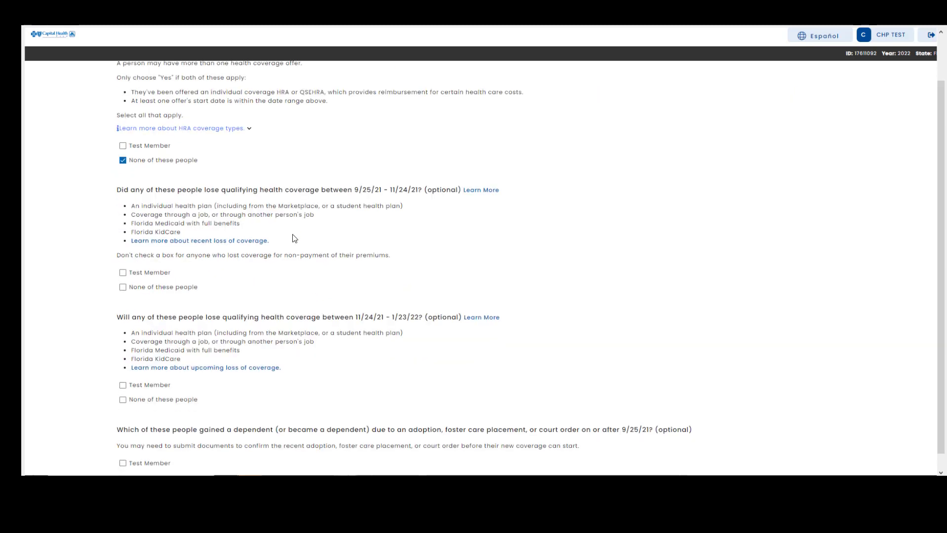
{"action": "left_click", "coordinate": [123, 288]}
{"action": "scroll", "coordinate": [232, 278], "scroll_direction": "down", "scroll_amount": 3}
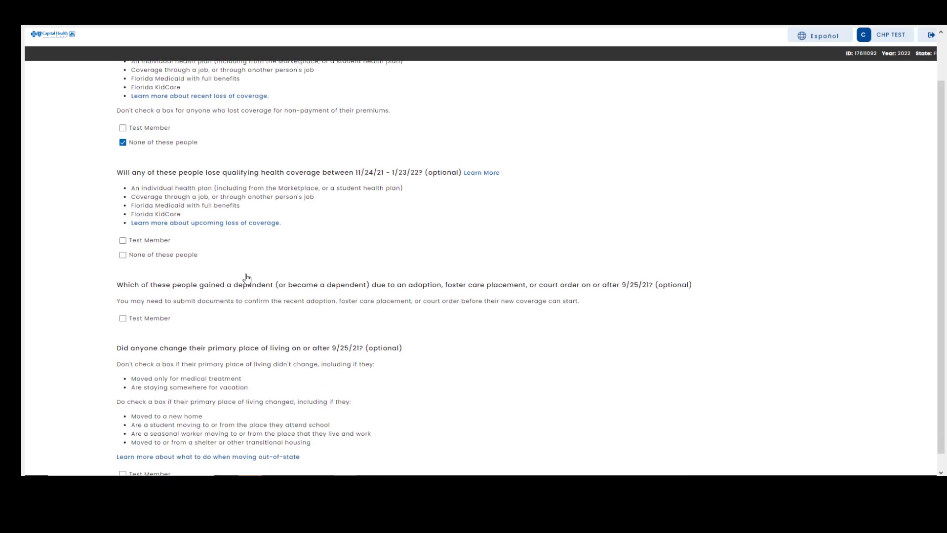
{"action": "left_click", "coordinate": [122, 257]}
{"action": "scroll", "coordinate": [243, 266], "scroll_direction": "down", "scroll_amount": 2}
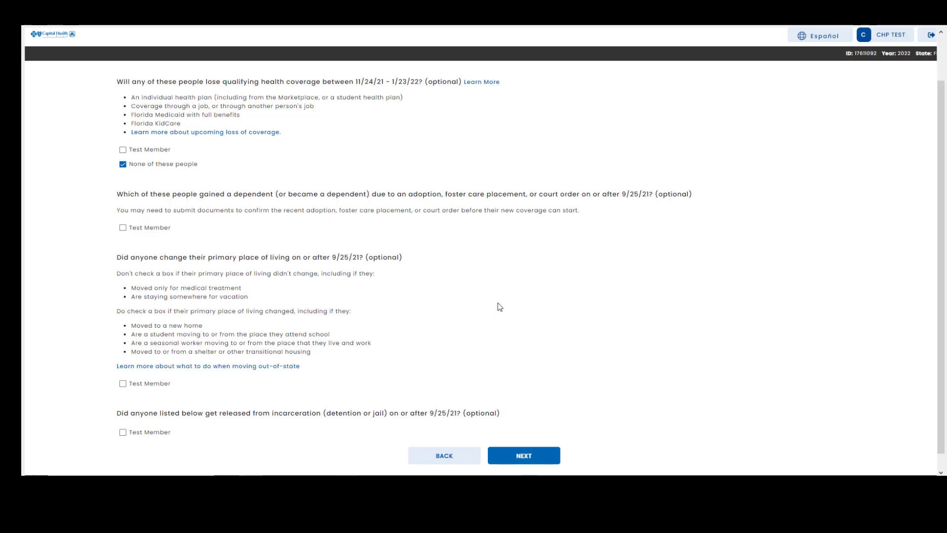
{"action": "left_click", "coordinate": [525, 456]}
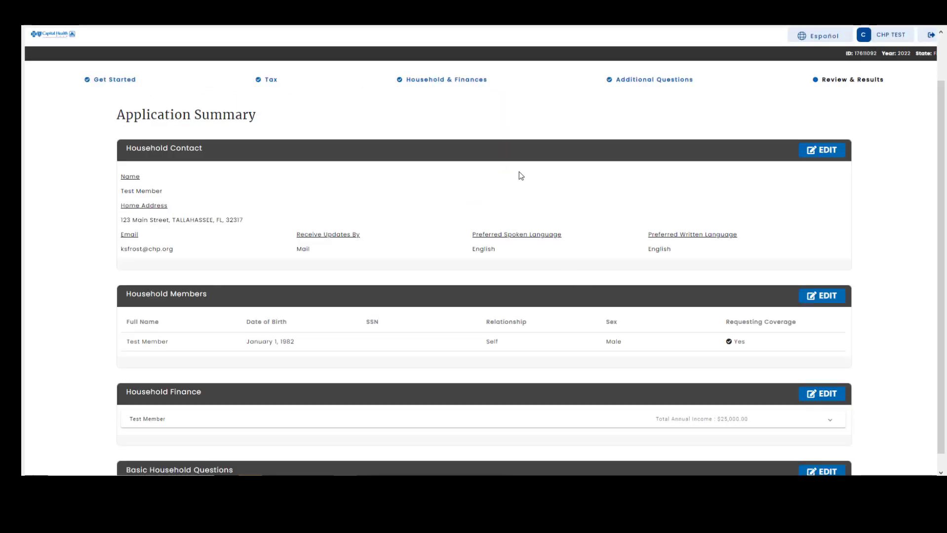
Review the Application Summary down to Sign & Submit and type the applicant's name as the electronic signature
{"action": "scroll", "coordinate": [499, 176], "scroll_direction": "down", "scroll_amount": 1}
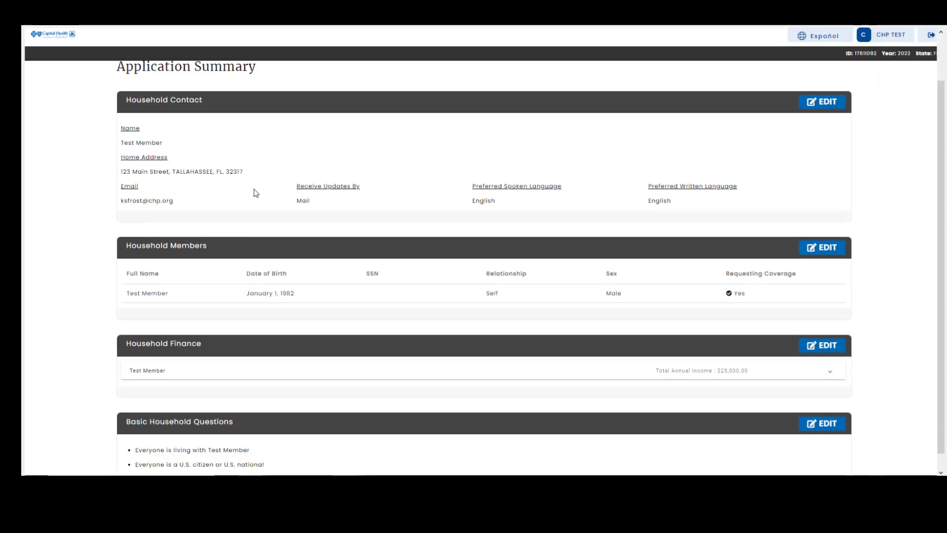
{"action": "scroll", "coordinate": [489, 210], "scroll_direction": "down", "scroll_amount": 6}
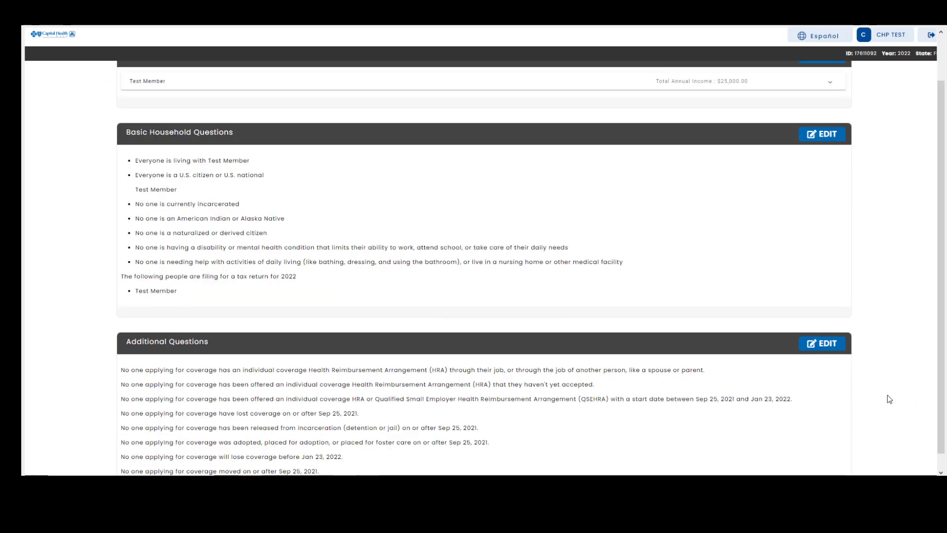
{"action": "scroll", "coordinate": [335, 207], "scroll_direction": "down", "scroll_amount": 3}
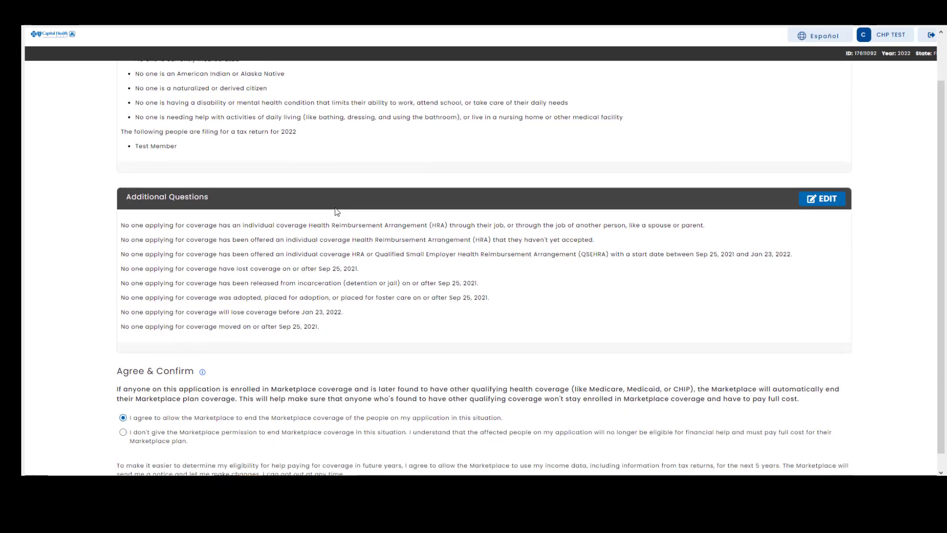
{"action": "scroll", "coordinate": [335, 211], "scroll_direction": "down", "scroll_amount": 2}
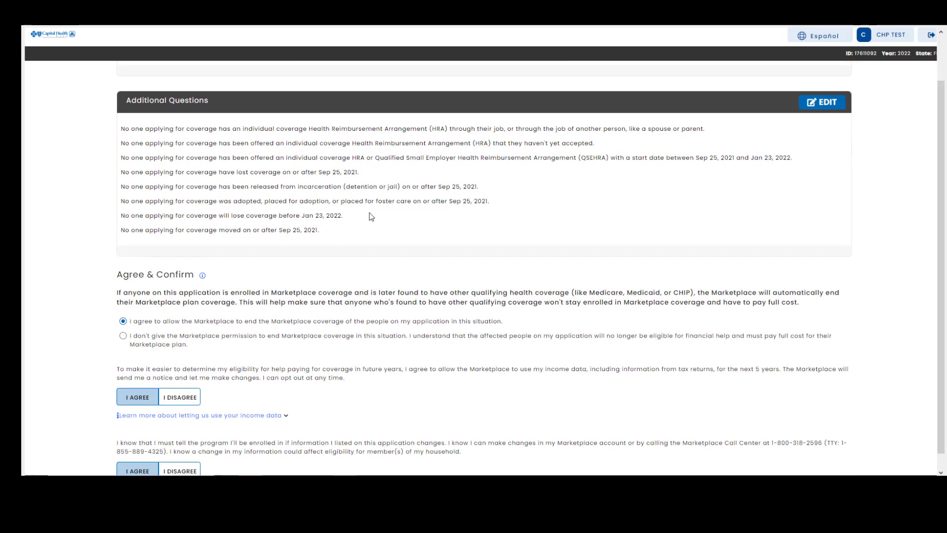
{"action": "scroll", "coordinate": [375, 221], "scroll_direction": "down", "scroll_amount": 1}
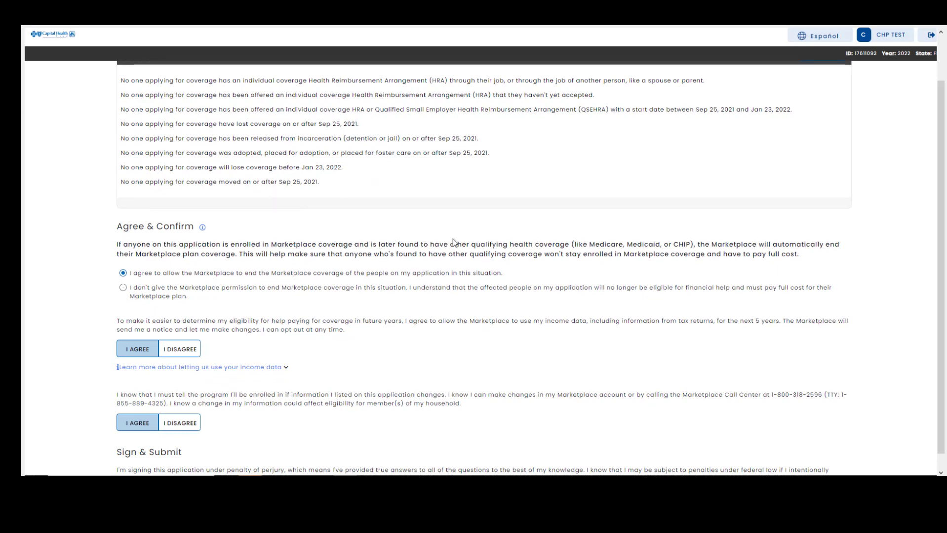
{"action": "scroll", "coordinate": [451, 242], "scroll_direction": "down", "scroll_amount": 1}
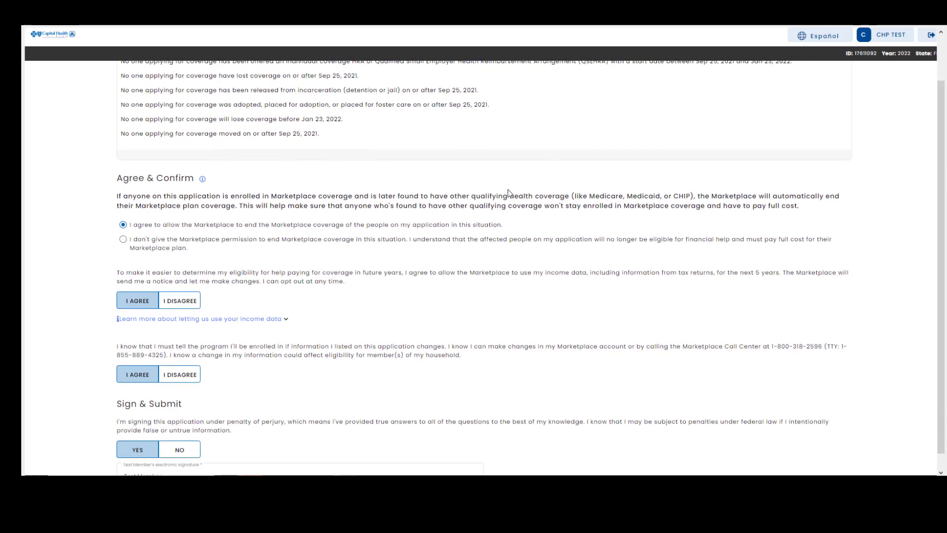
{"action": "scroll", "coordinate": [341, 232], "scroll_direction": "down", "scroll_amount": 1}
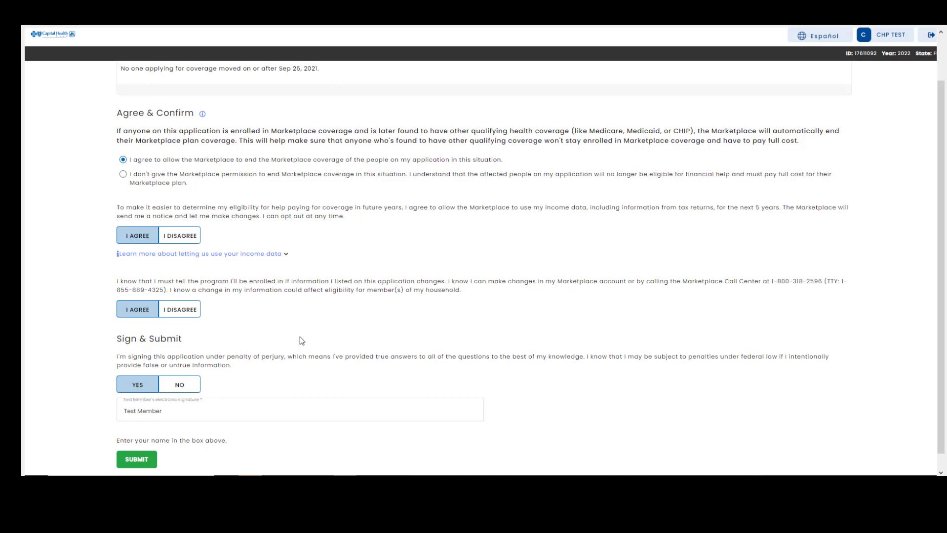
{"action": "left_click", "coordinate": [179, 412]}
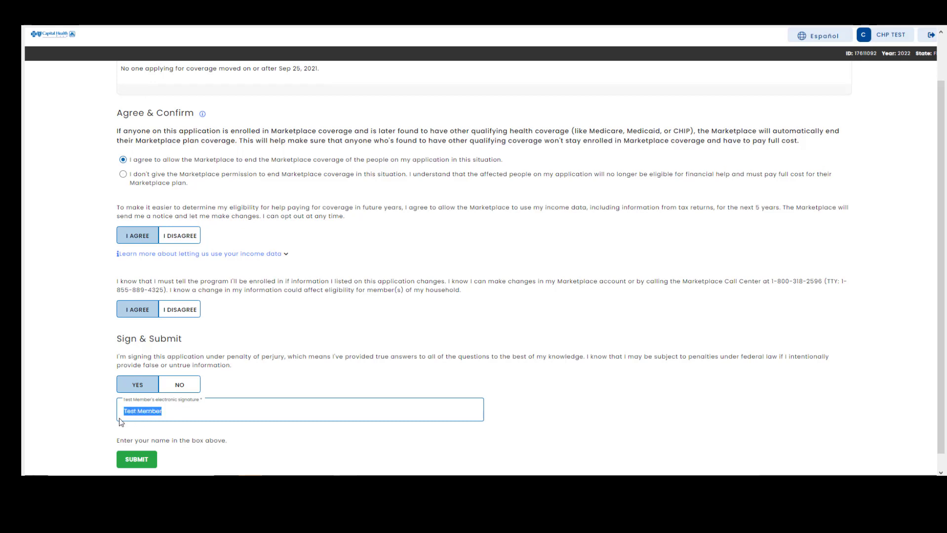
{"action": "type", "text": "Test Member"}
{"action": "scroll", "coordinate": [128, 409], "scroll_direction": "up", "scroll_amount": 1}
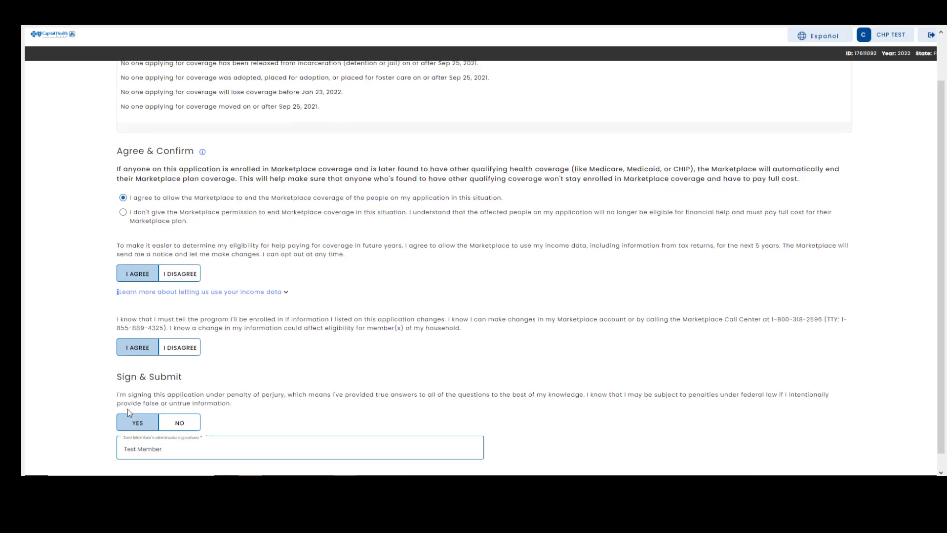
{"action": "scroll", "coordinate": [265, 400], "scroll_direction": "down", "scroll_amount": 1}
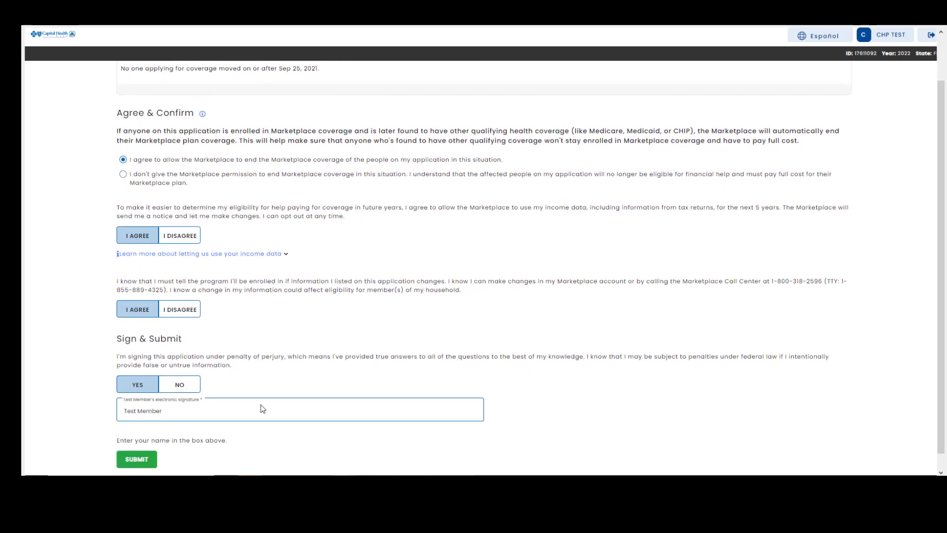
Submit the signed application, then go to pay the $337.05 first premium from the completion page
{"action": "left_click", "coordinate": [138, 461]}
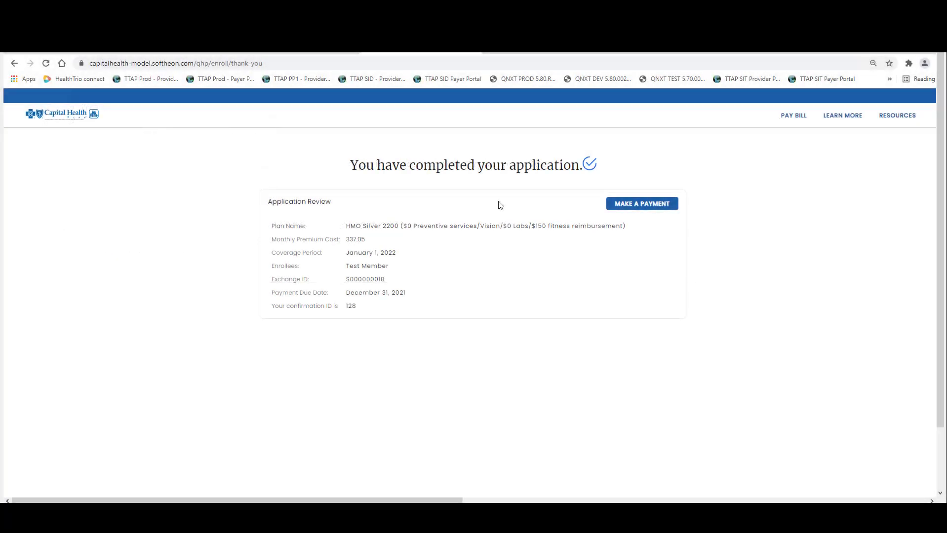
{"action": "left_click", "coordinate": [641, 206]}
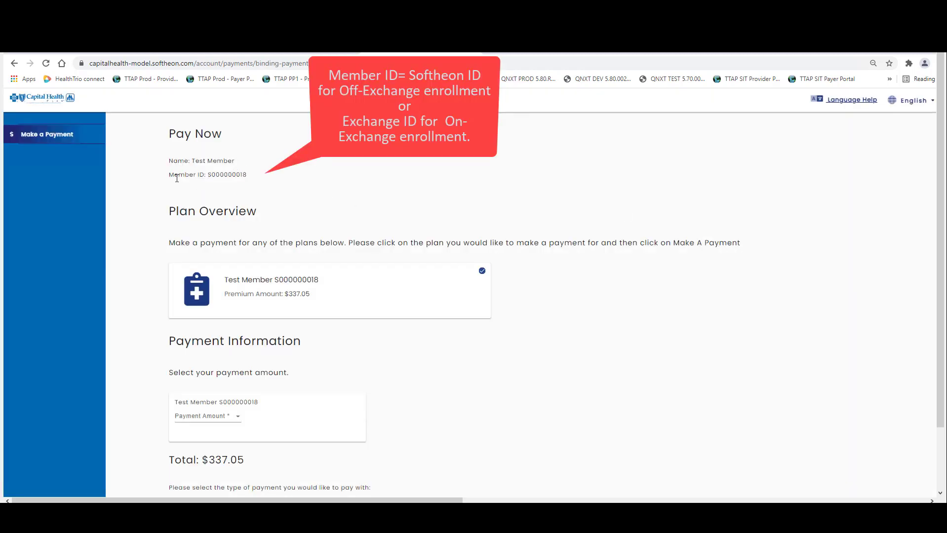
Set the payment amount to 'Current Amount - $337.05' for the member's plan
{"action": "left_click_drag", "start_coordinate": [168, 176], "coordinate": [250, 183]}
{"action": "left_click", "coordinate": [279, 184]}
{"action": "scroll", "coordinate": [299, 194], "scroll_direction": "down", "scroll_amount": 1}
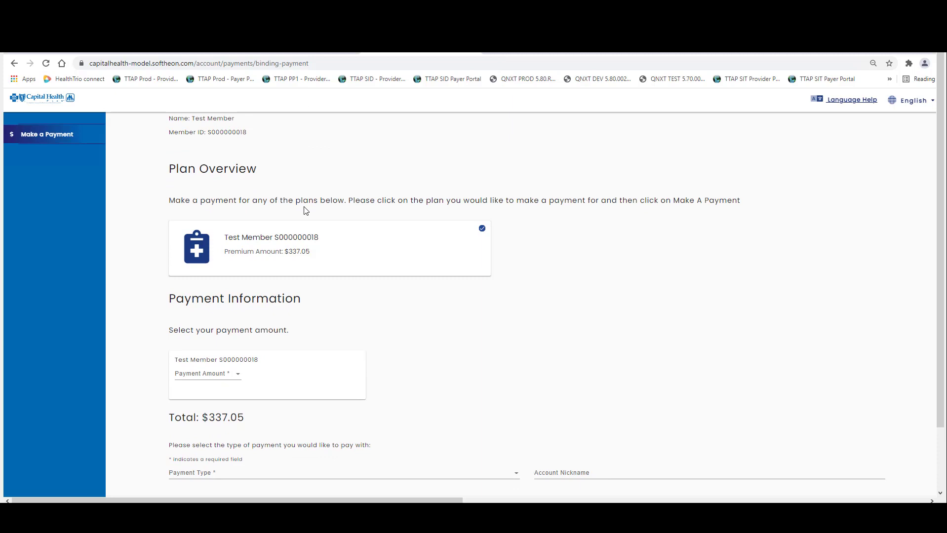
{"action": "left_click", "coordinate": [228, 374]}
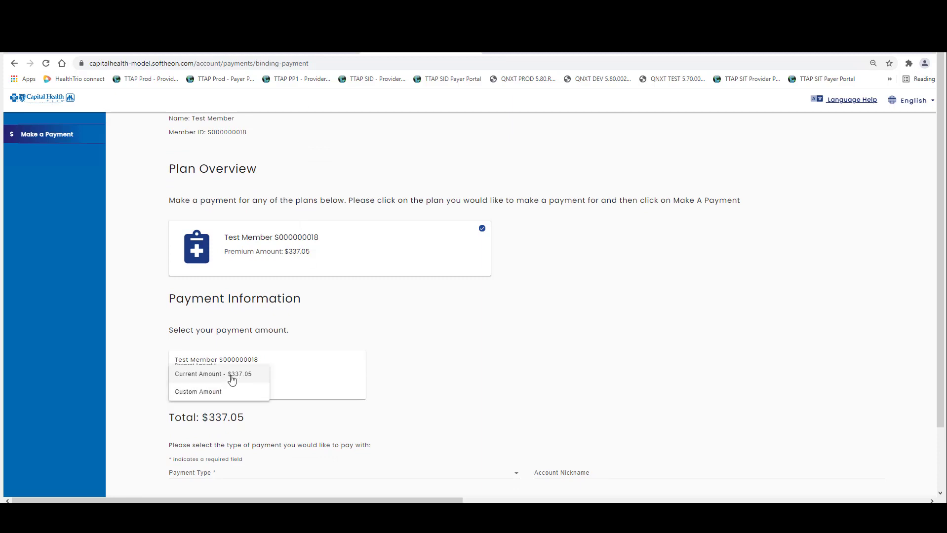
{"action": "left_click", "coordinate": [231, 378]}
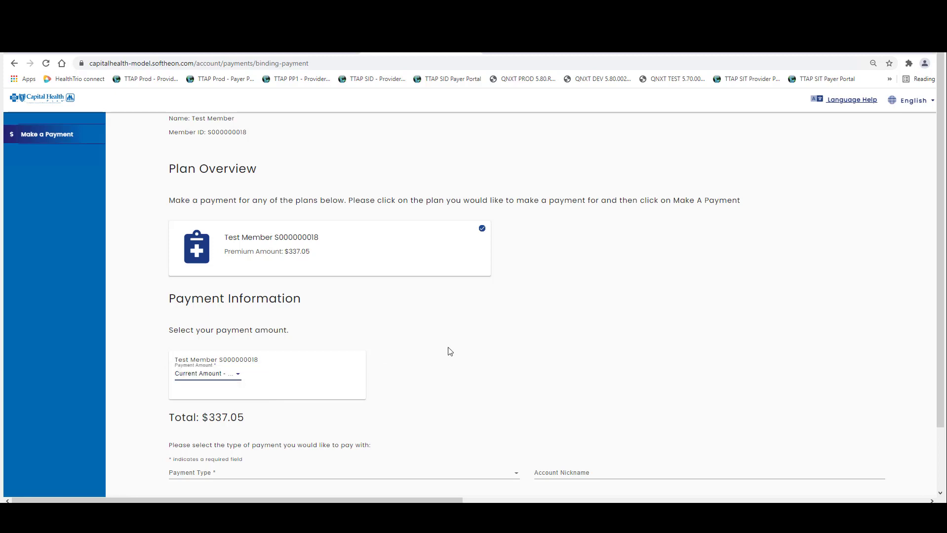
{"action": "left_click", "coordinate": [250, 477]}
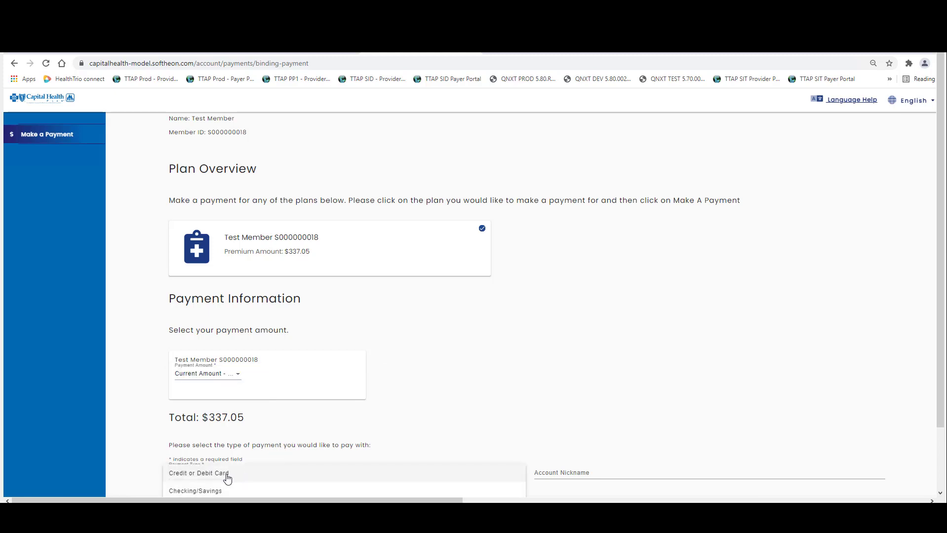
Pay by credit or debit card with expiry 11/25 and the card's CVV, accepting the e-mail terms
{"action": "left_click", "coordinate": [227, 475]}
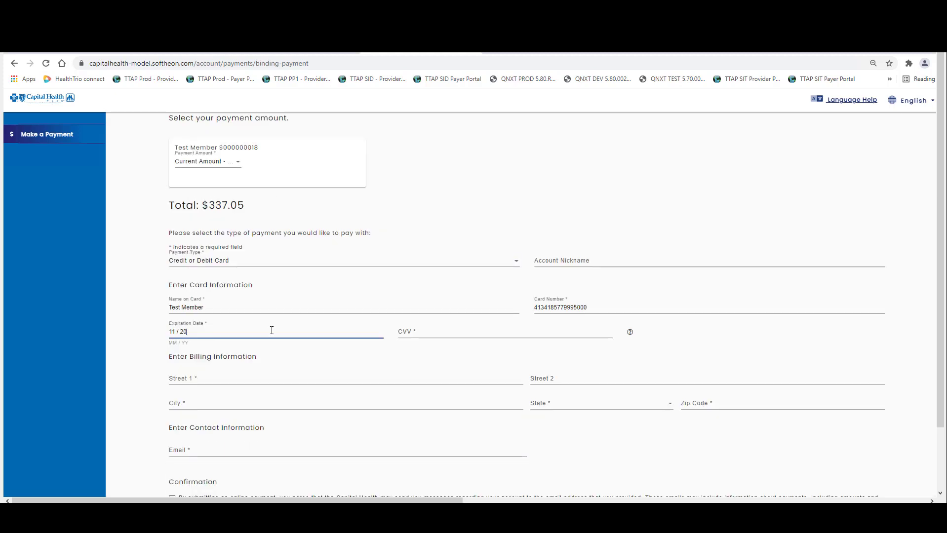
{"action": "key", "text": "BackSpace"}
{"action": "type", "text": "5"}
{"action": "left_click", "coordinate": [421, 332]}
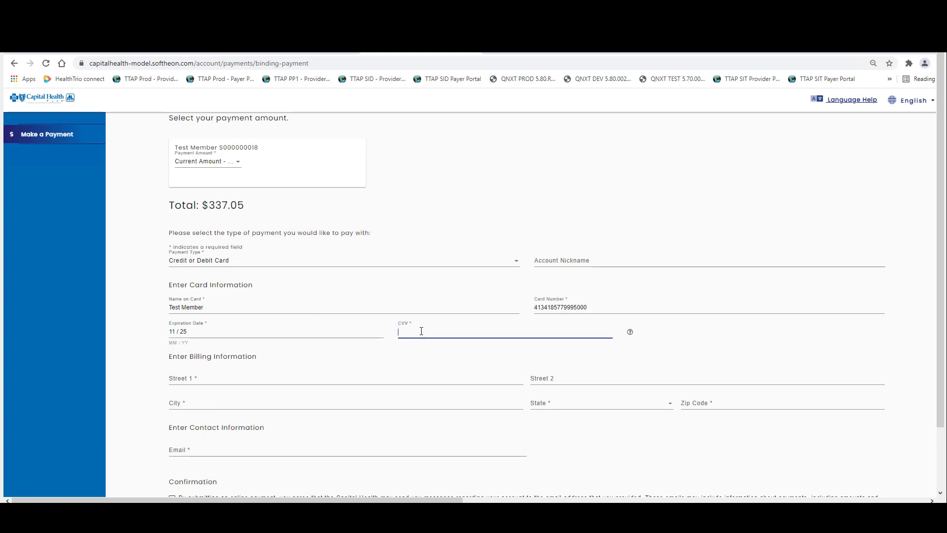
{"action": "type", "text": "123"}
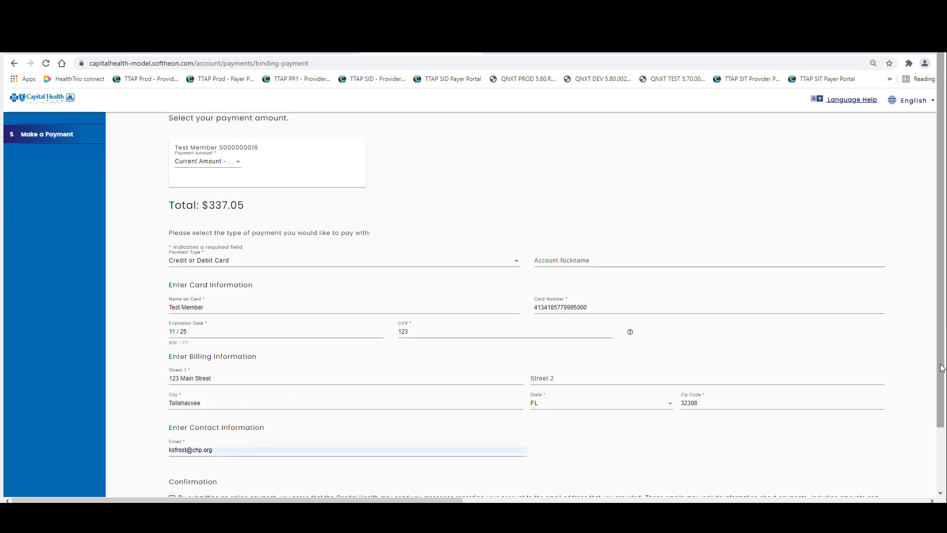
{"action": "left_click_drag", "start_coordinate": [941, 367], "coordinate": [943, 385]}
{"action": "scroll", "coordinate": [172, 481], "scroll_direction": "down", "scroll_amount": 2}
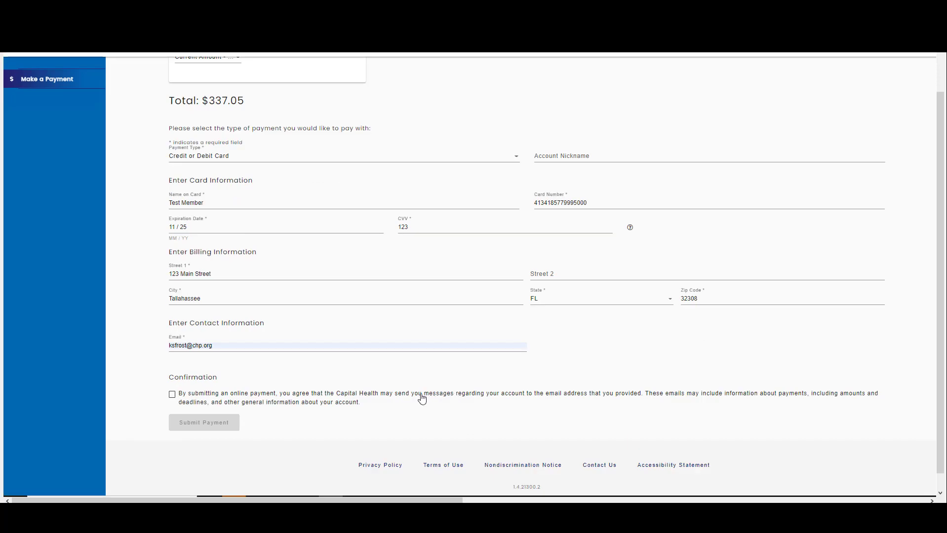
{"action": "left_click", "coordinate": [173, 396]}
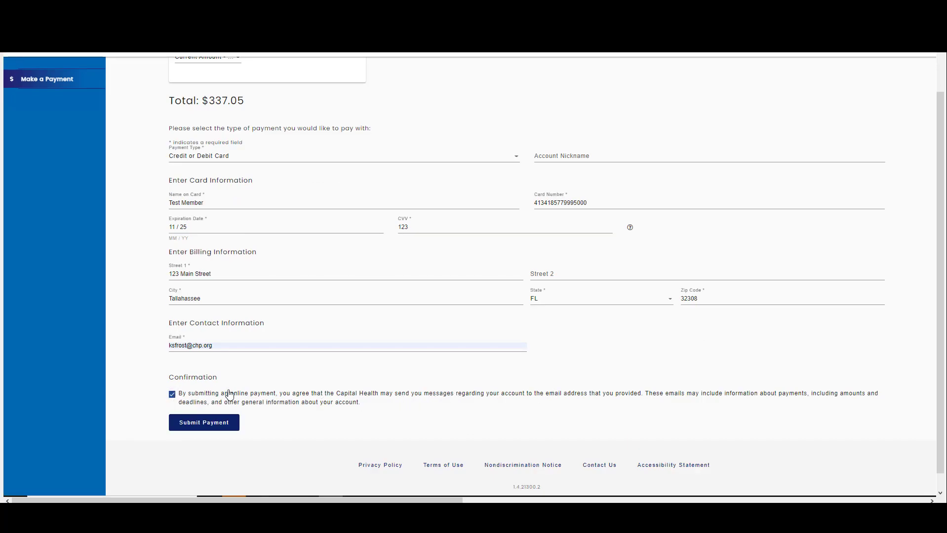
{"action": "left_click", "coordinate": [213, 423]}
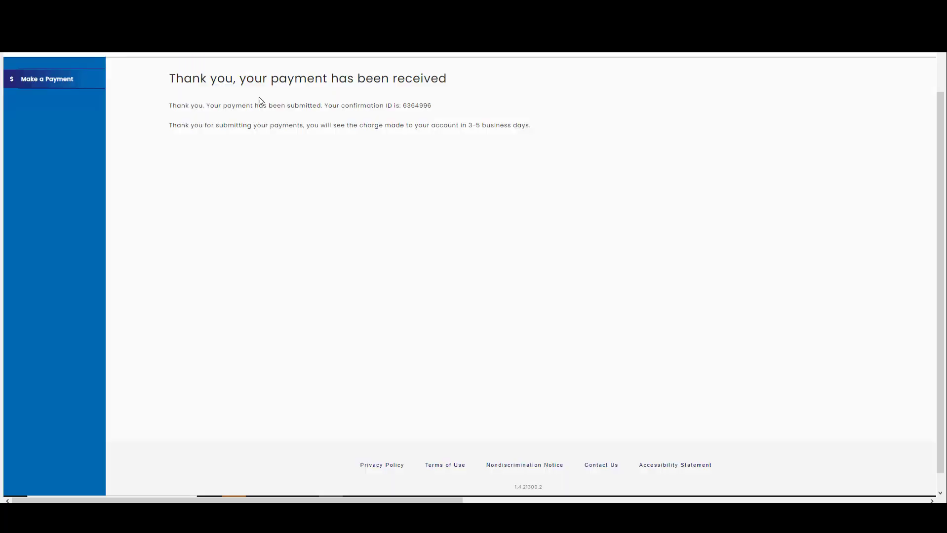